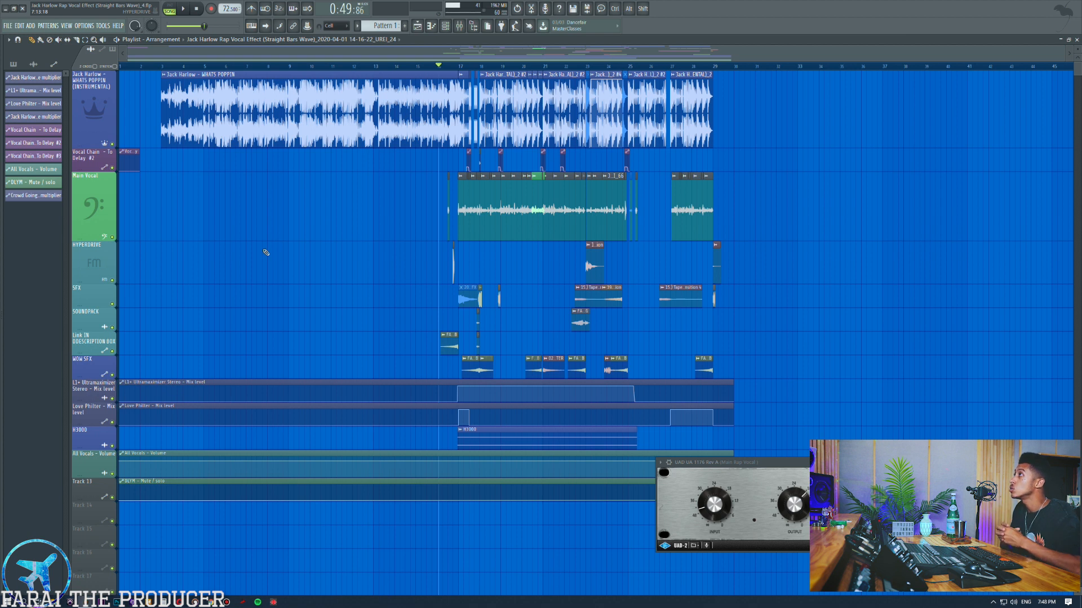
# Look over the Vocal Chain track's effects in the mixer and return to the playlist
pyautogui.press('F9')
pyautogui.click(210, 180)
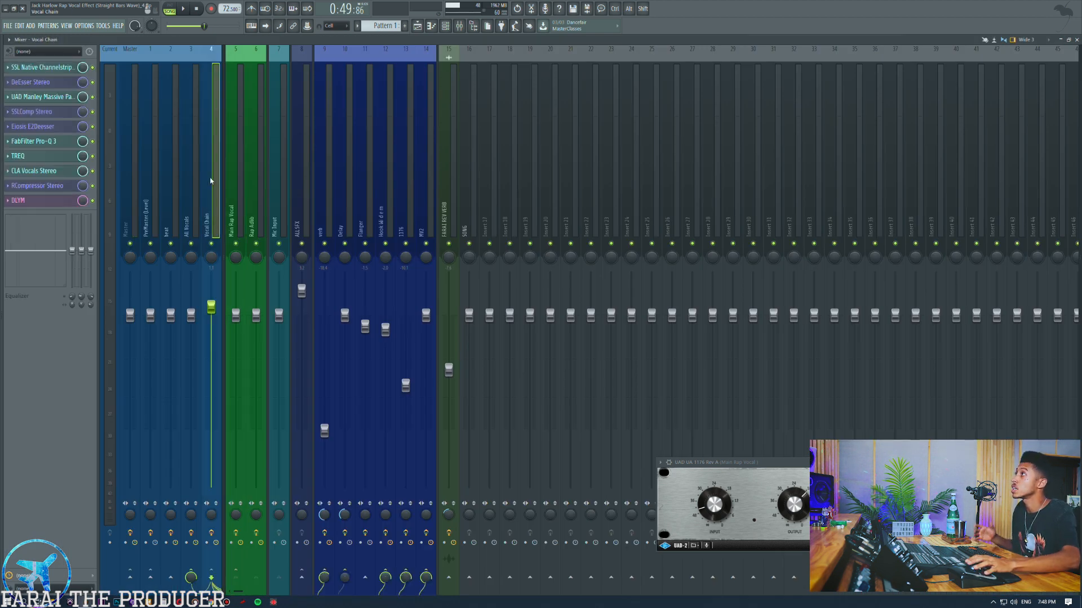
pyautogui.click(417, 26)
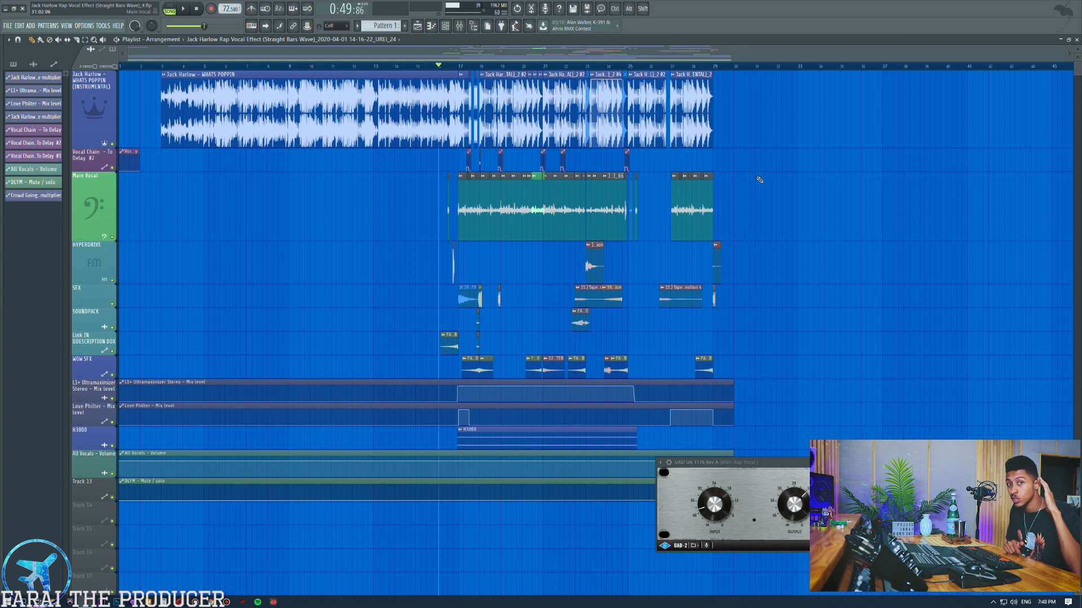
# Play the song while viewing the vocal arrangement up close and the Main Rap Vocal track in the mixer
pyautogui.press('space')
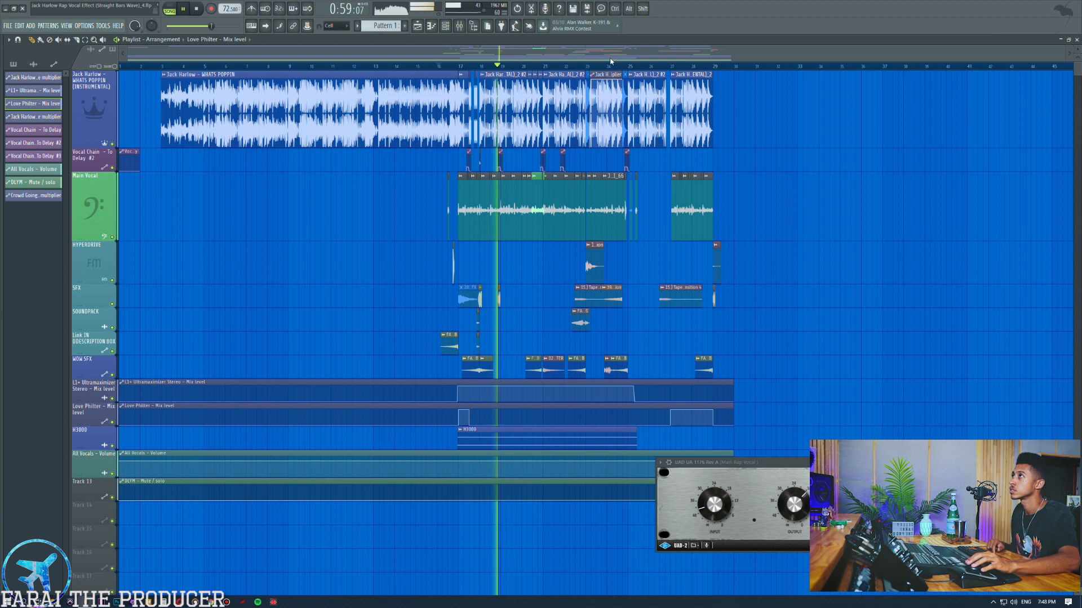
pyautogui.scroll(3, 612, 66)
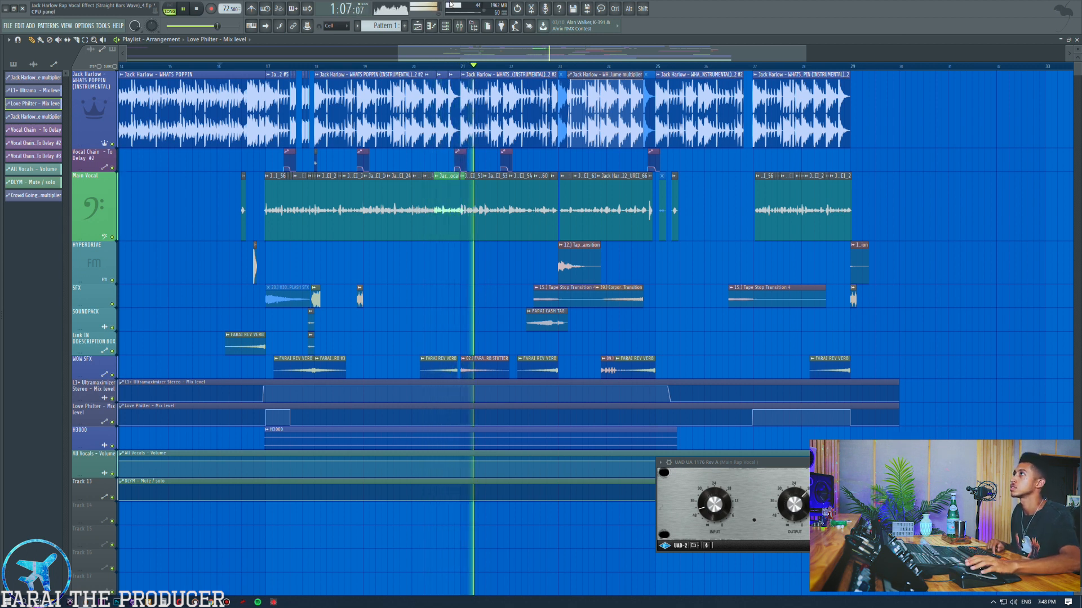
pyautogui.press('F9')
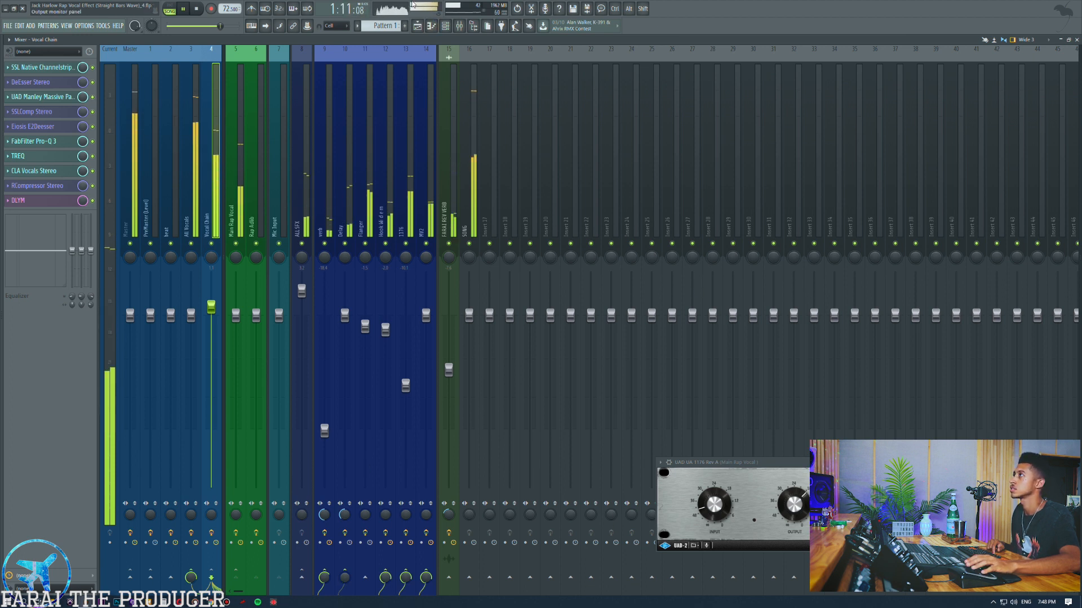
pyautogui.click(238, 190)
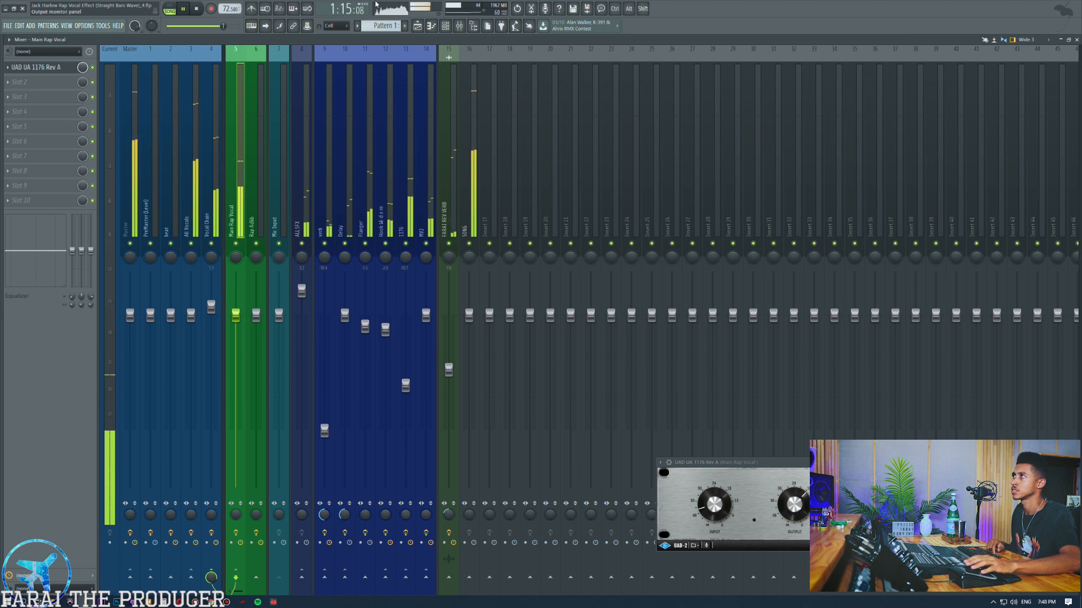
pyautogui.press('F5')
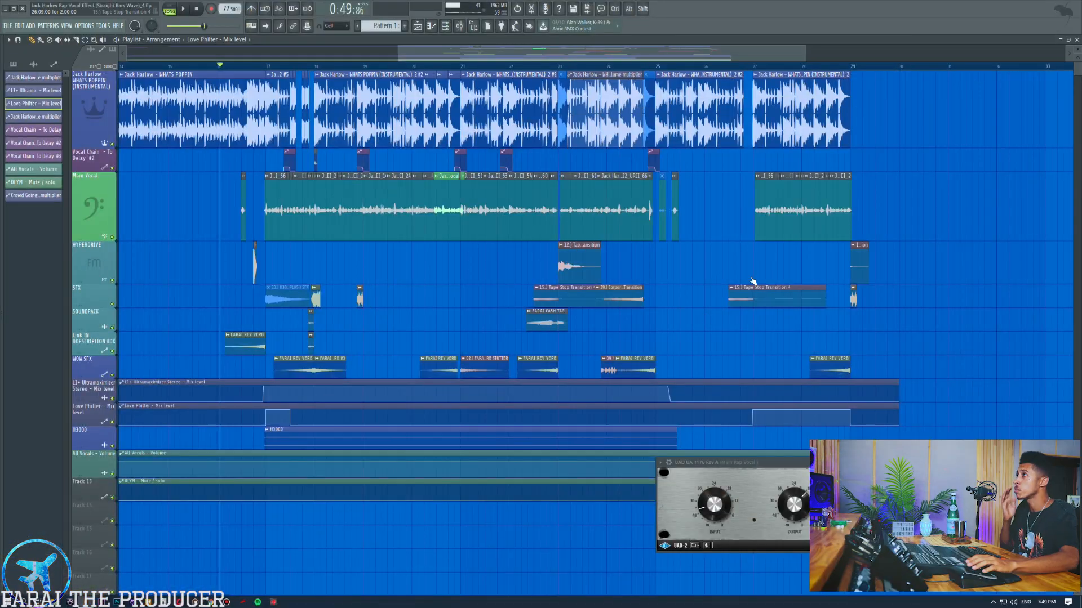
# Examine the UAD UA 1176 Rev A compressor on the Main Rap Vocal track and close its window
pyautogui.click(461, 27)
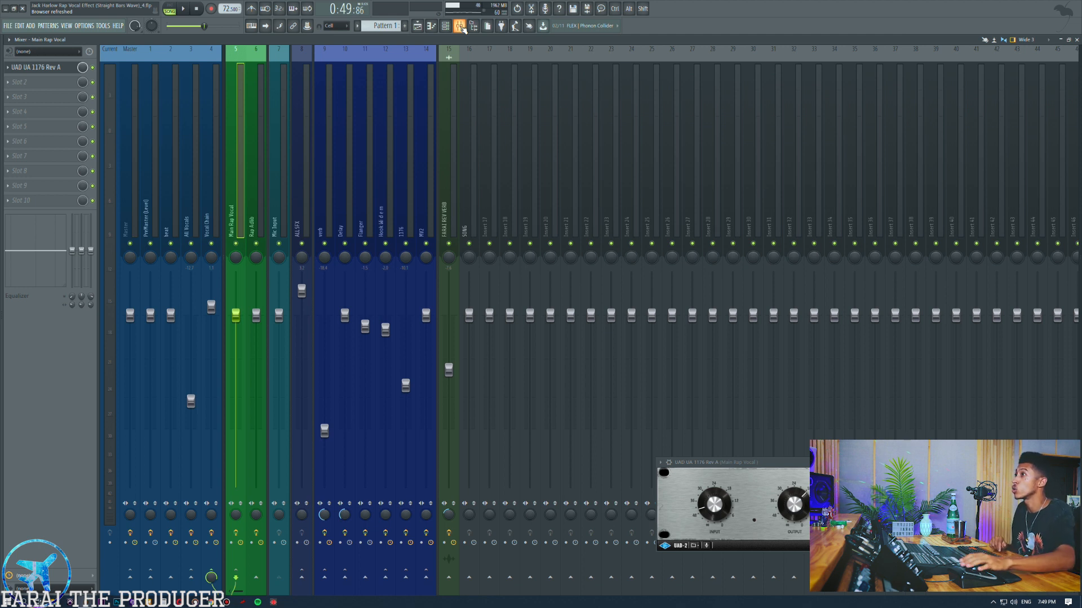
pyautogui.moveTo(790, 465); pyautogui.dragTo(670, 140)
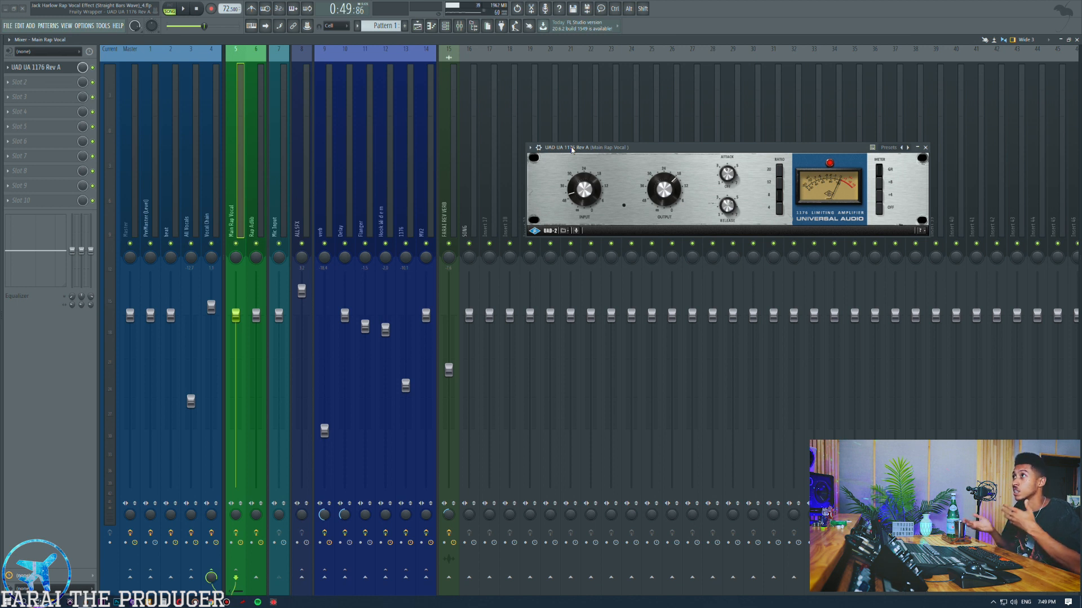
pyautogui.moveTo(569, 148); pyautogui.dragTo(571, 151)
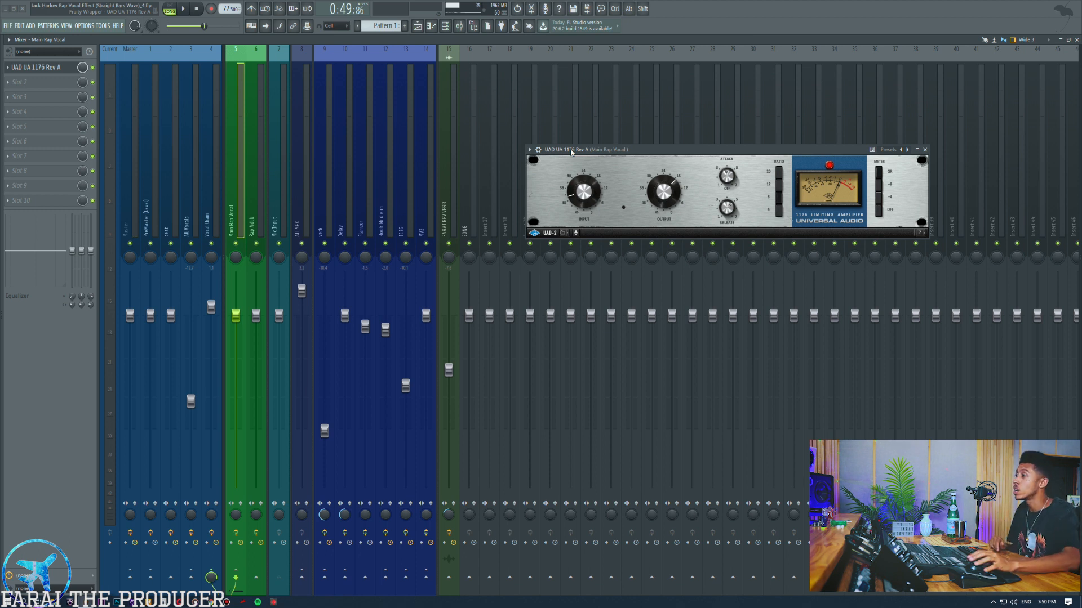
pyautogui.click(417, 26)
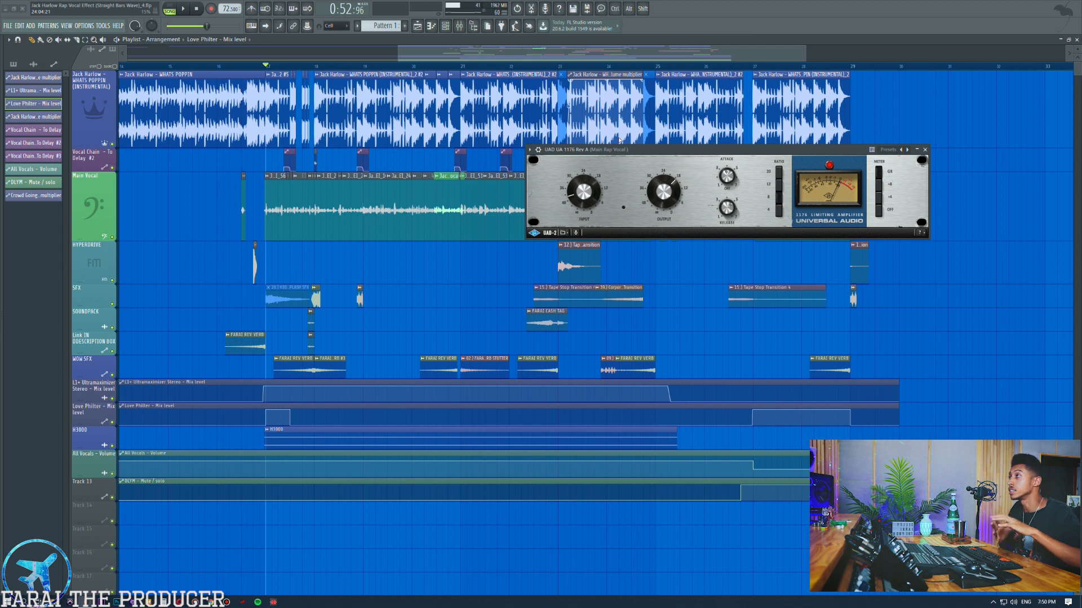
pyautogui.click(459, 26)
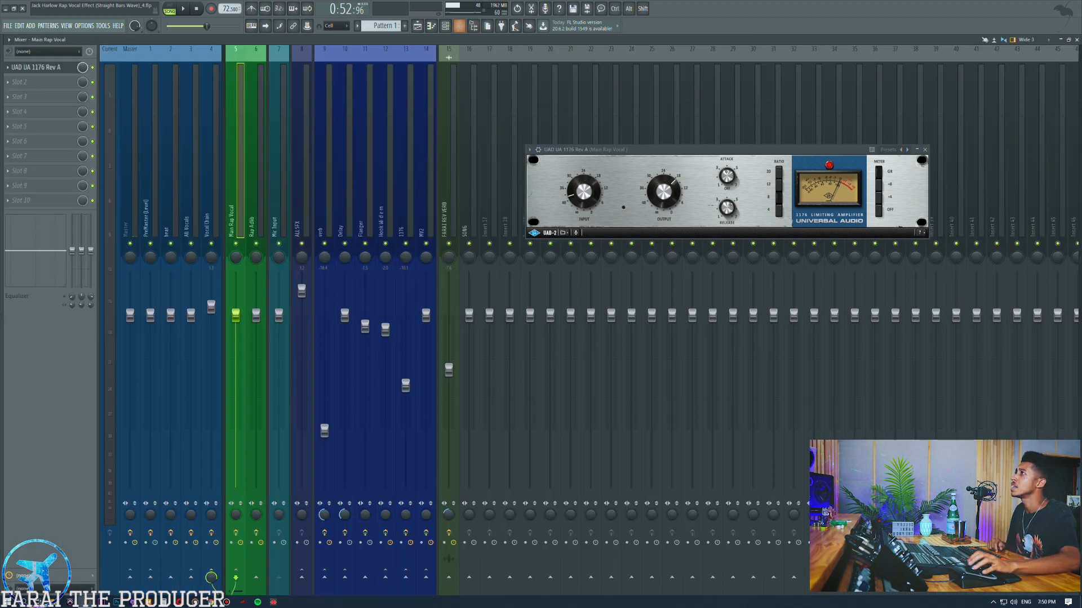
pyautogui.click(51, 68)
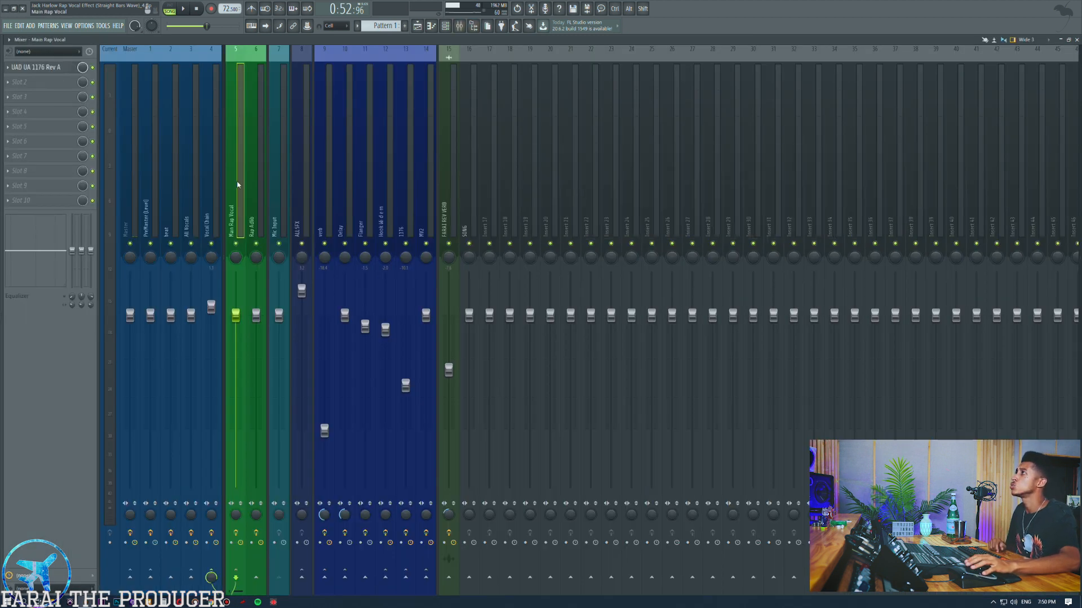
# Examine the Mic Input track's available audio inputs and its routing to the rap vocal tracks, leaving the input at (none)
pyautogui.click(280, 204)
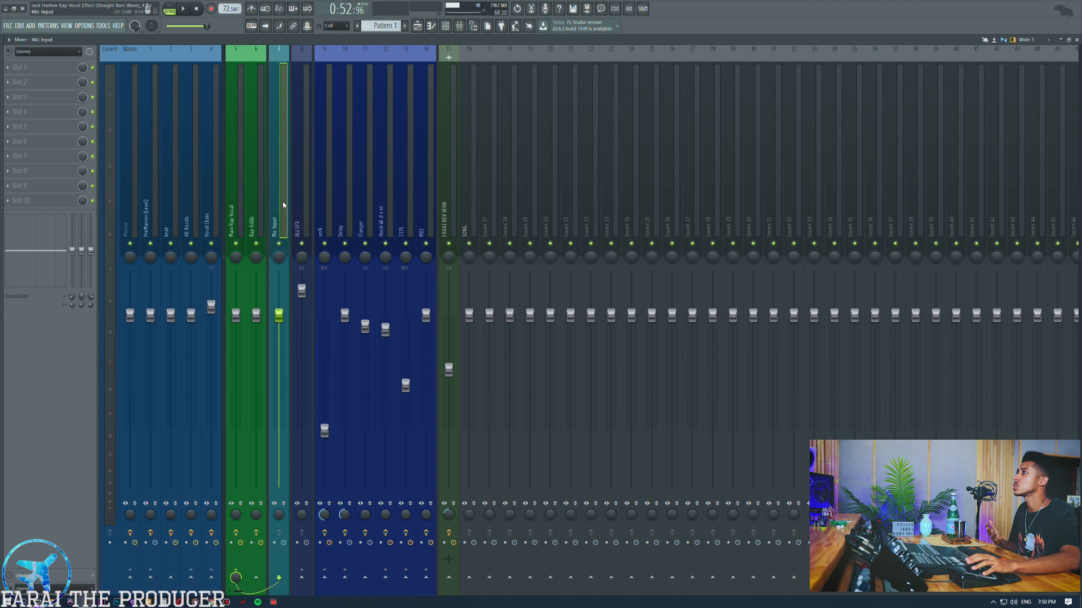
pyautogui.click(49, 52)
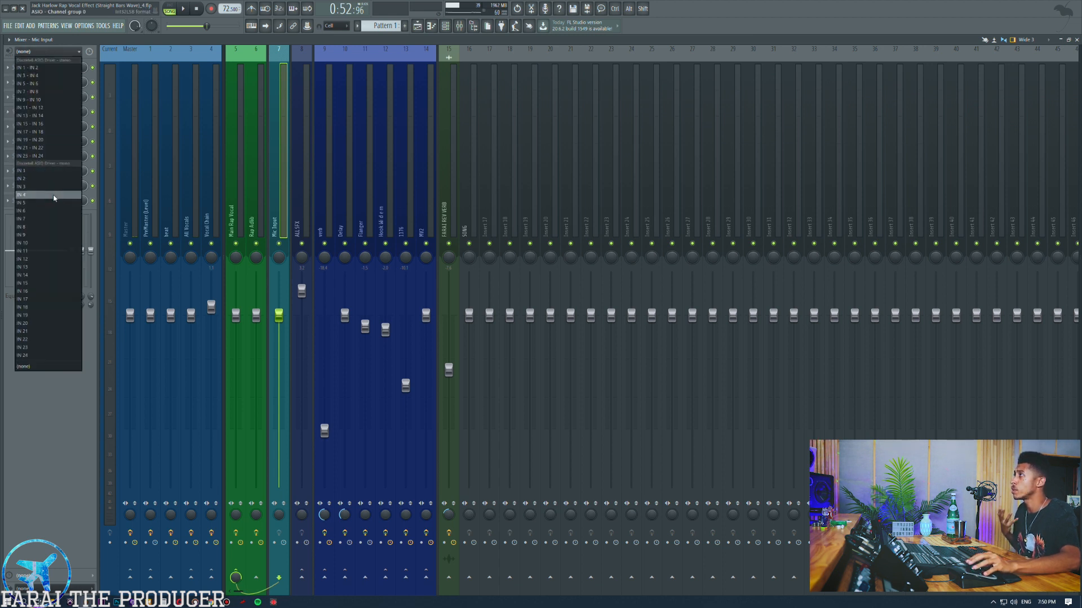
pyautogui.click(276, 181)
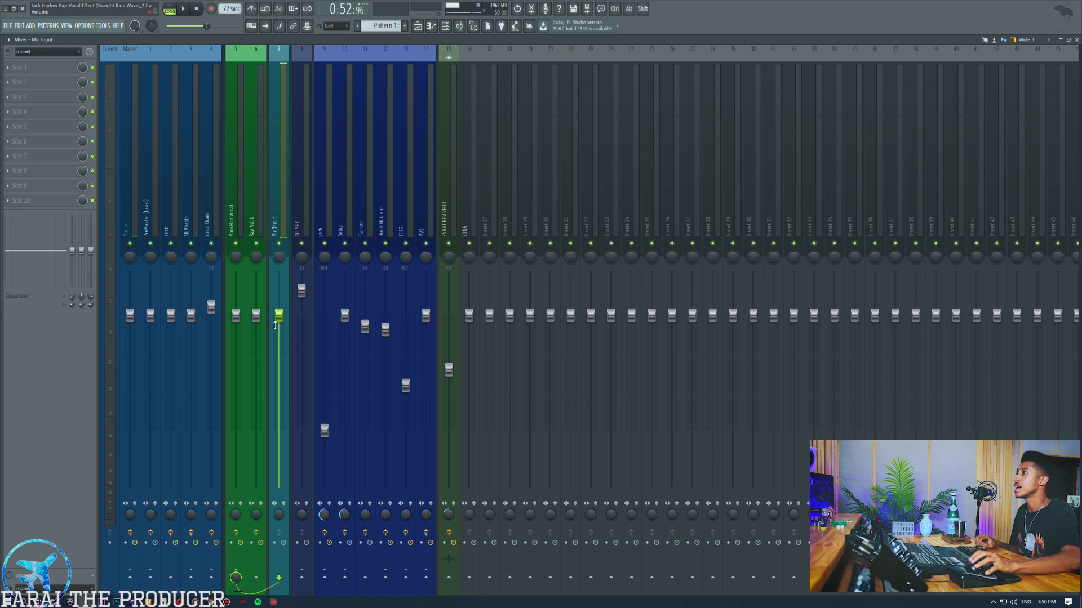
pyautogui.keyDown('ctrl'); pyautogui.click(257, 578); pyautogui.keyUp('ctrl')
pyautogui.keyDown('ctrl'); pyautogui.click(241, 579); pyautogui.keyUp('ctrl')
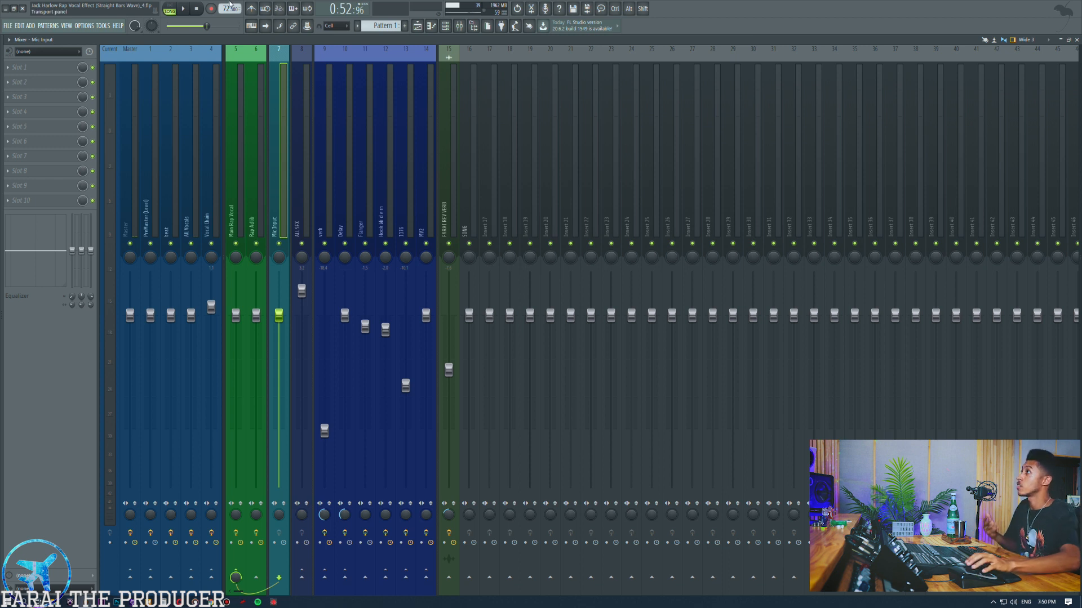
# Compare the effect slots of the Rap Adlib, Main Rap Vocal and Vocal Chain mixer tracks
pyautogui.click(254, 130)
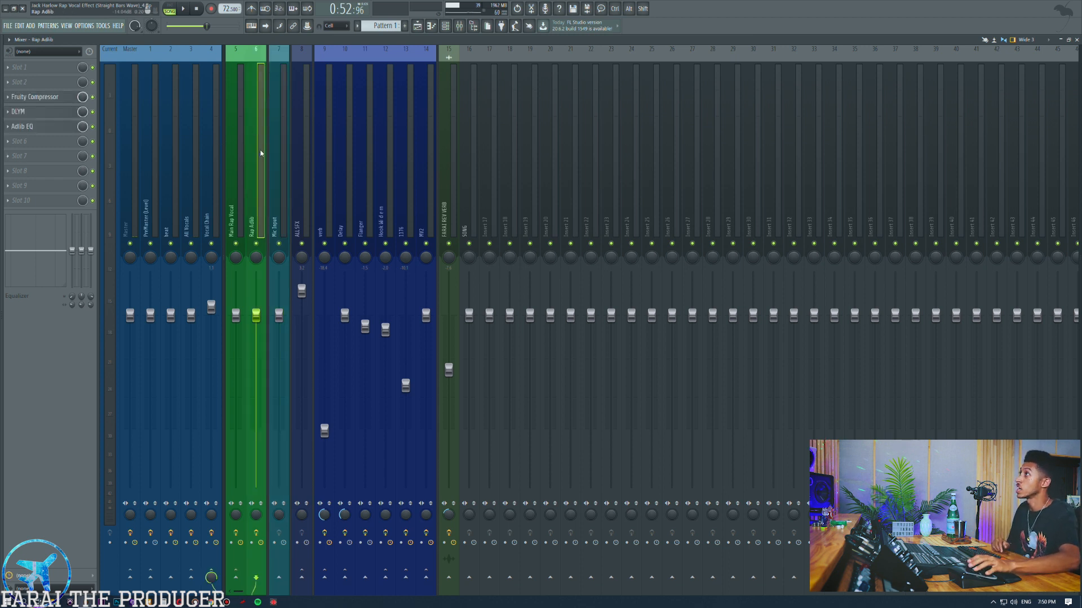
pyautogui.click(243, 210)
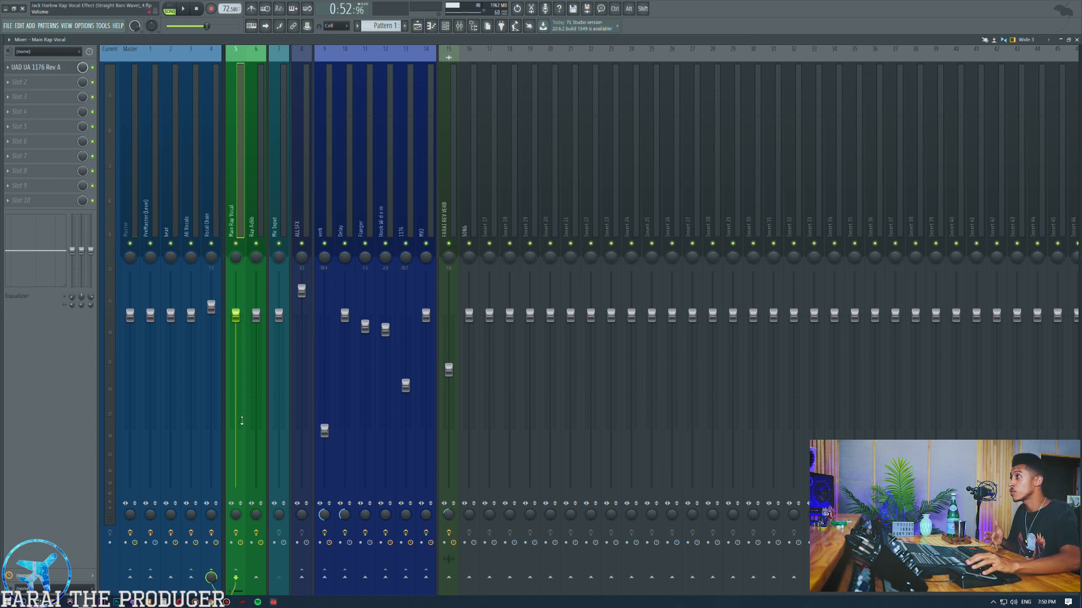
pyautogui.click(206, 169)
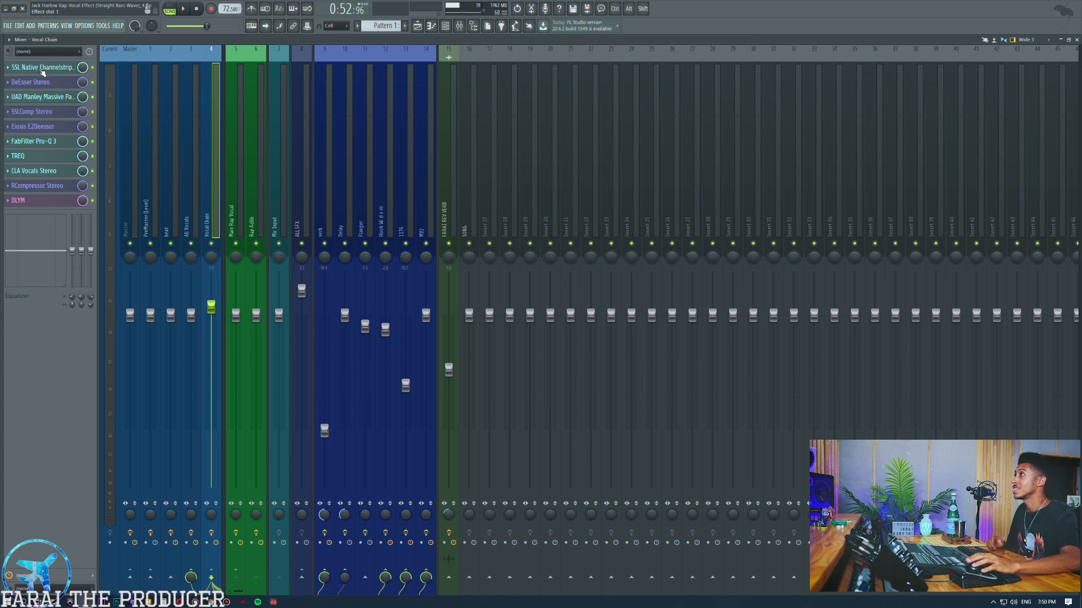
# Play the song to hear the vocals through the Vocal Chain track's effects, and stop playback
pyautogui.rightClick(92, 97)
pyautogui.press('space')
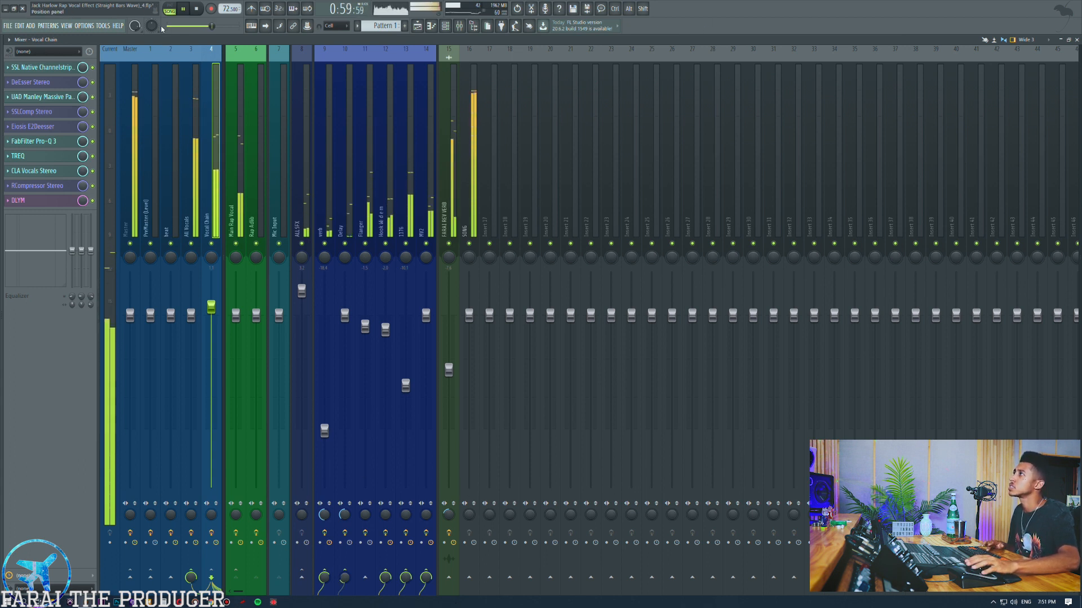
pyautogui.press('space')
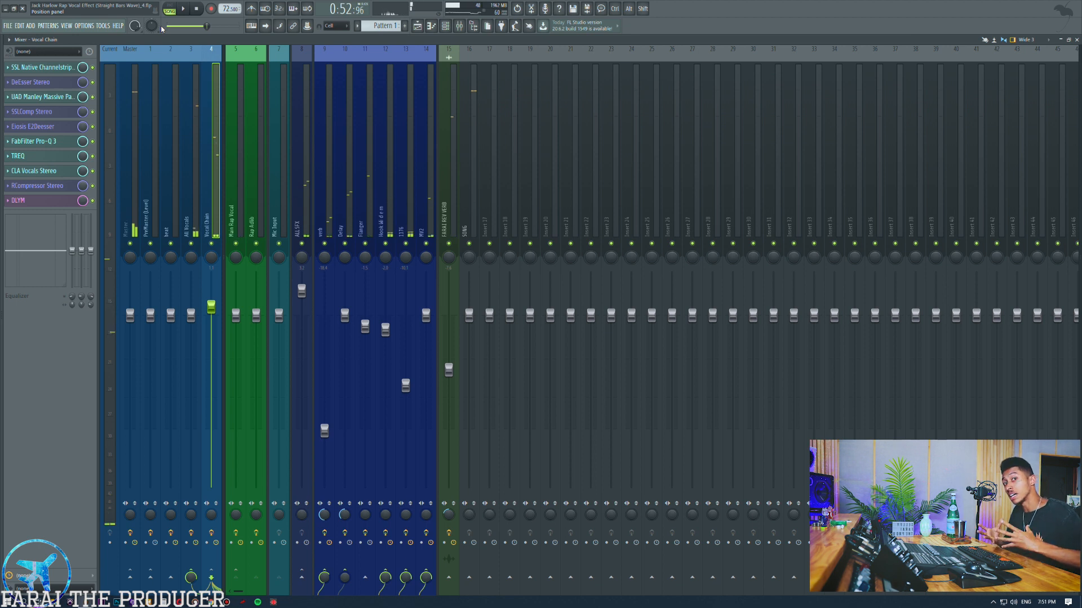
# Open the SSL Native Channelstrip on the Vocal Chain track and position its window for inspection
pyautogui.click(53, 68)
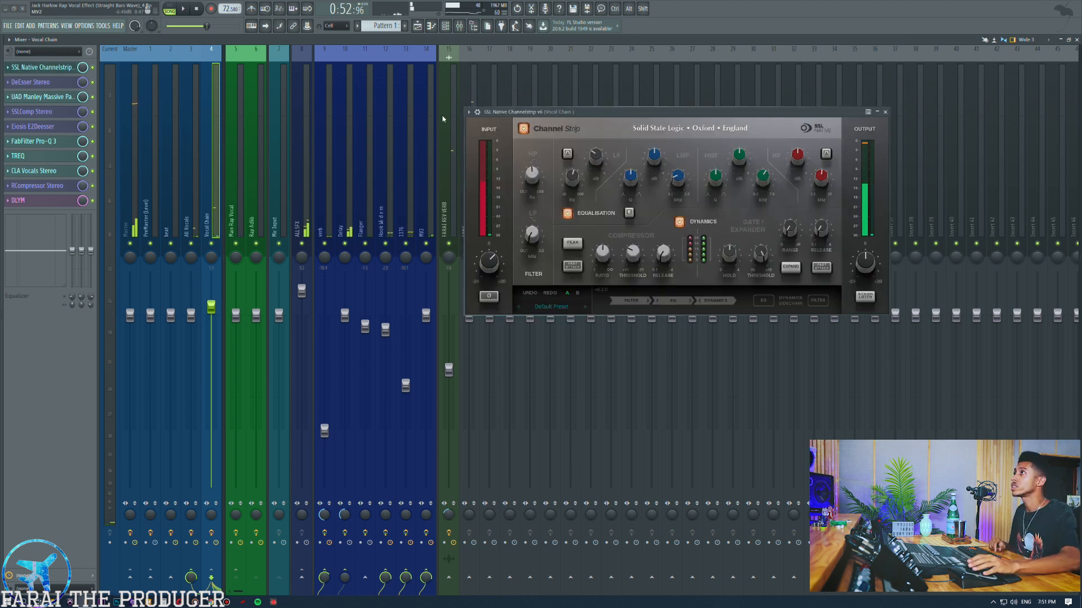
pyautogui.moveTo(558, 116); pyautogui.dragTo(555, 105)
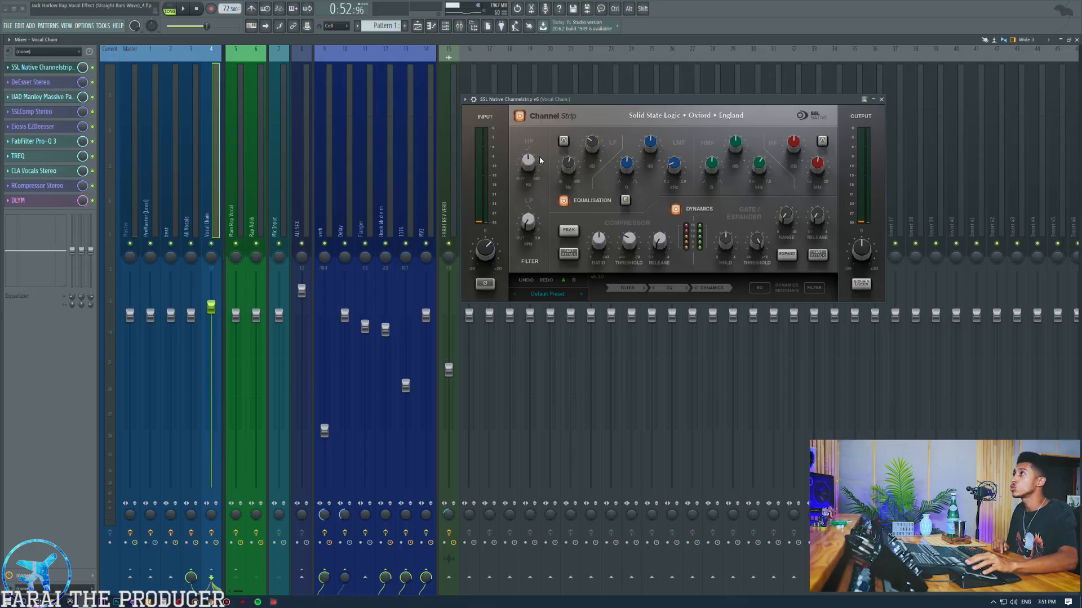
# Try low-frequency cuts on the Vocal Chain track's mixer EQ, reset them, and test the channel strip's low-mid gain
pyautogui.moveTo(72, 251); pyautogui.dragTo(72, 286)
pyautogui.scroll(-5, 72, 297)
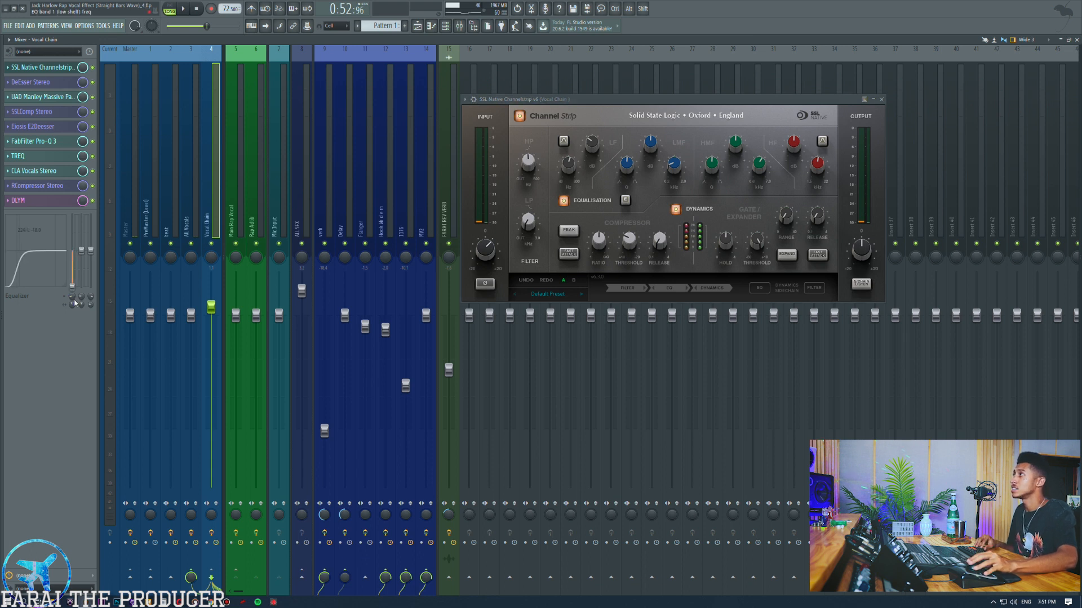
pyautogui.keyDown('alt'); pyautogui.click(73, 286); pyautogui.keyUp('alt')
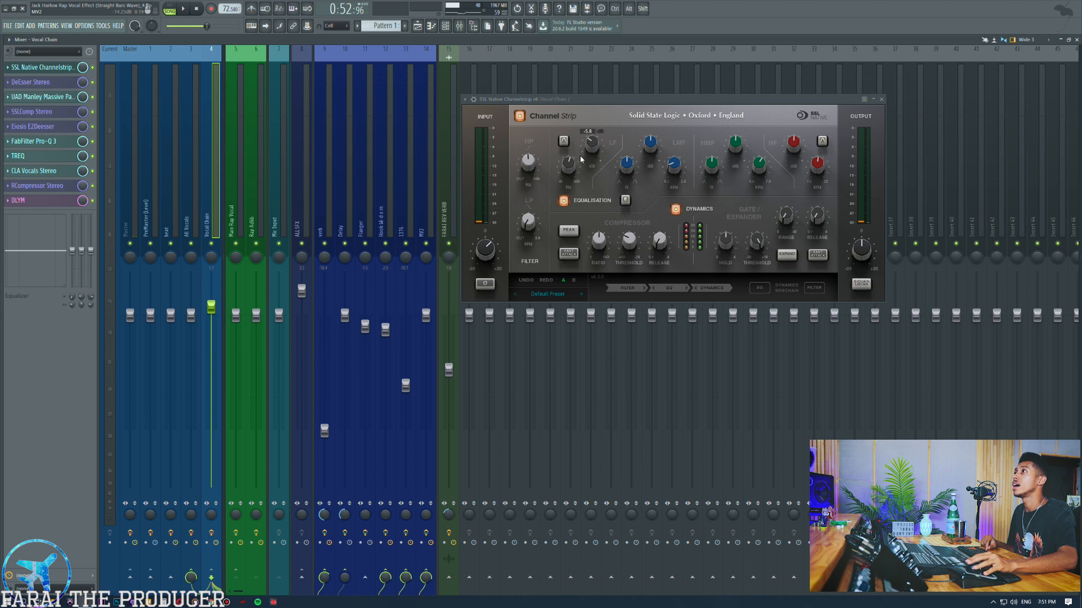
pyautogui.moveTo(72, 251); pyautogui.dragTo(72, 254)
pyautogui.moveTo(72, 297); pyautogui.dragTo(72, 280)
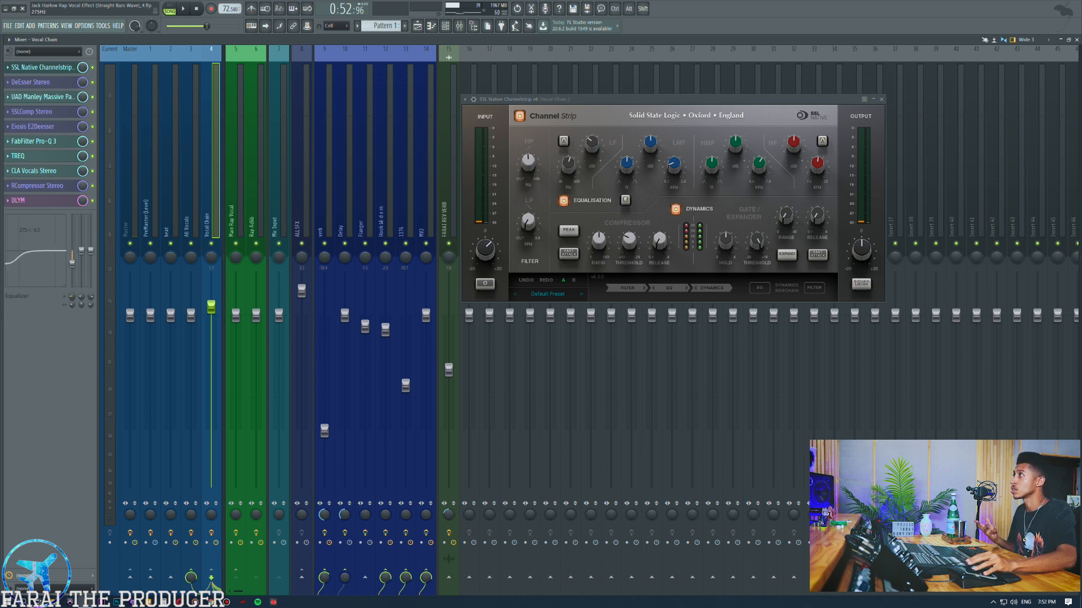
pyautogui.keyDown('alt'); pyautogui.click(73, 263); pyautogui.keyUp('alt')
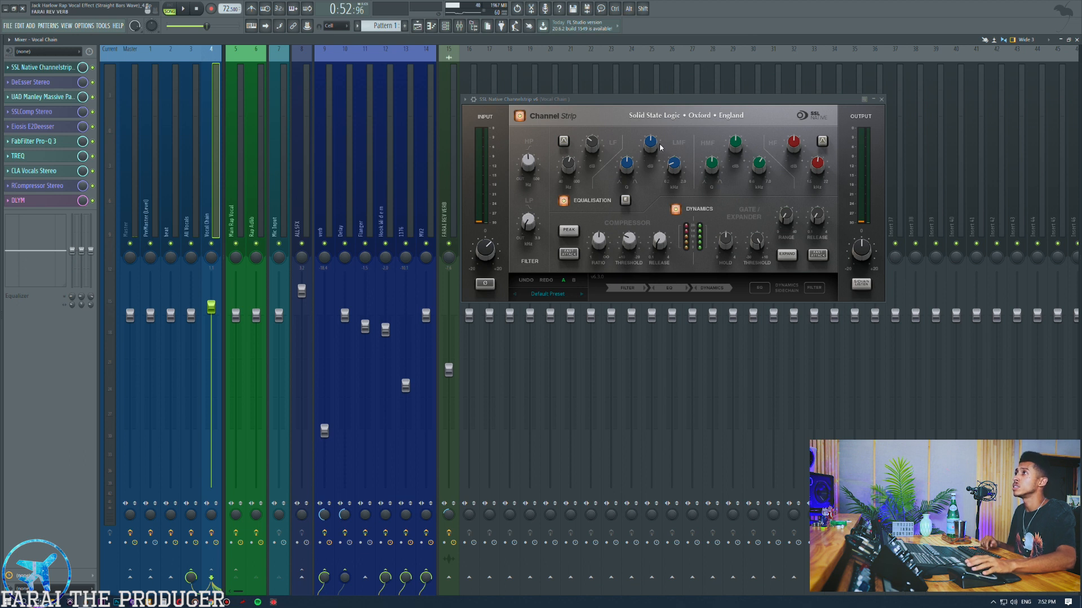
pyautogui.moveTo(650, 143); pyautogui.dragTo(644, 149)
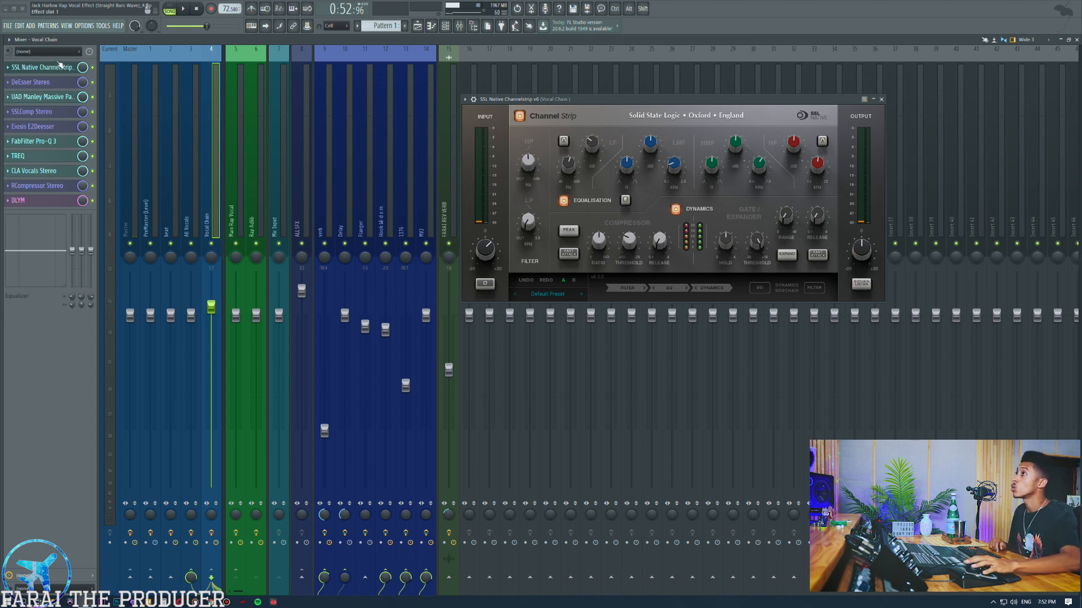
# Open the DeEsser Stereo effect on the Vocal Chain track and position its window for inspection
pyautogui.click(30, 81)
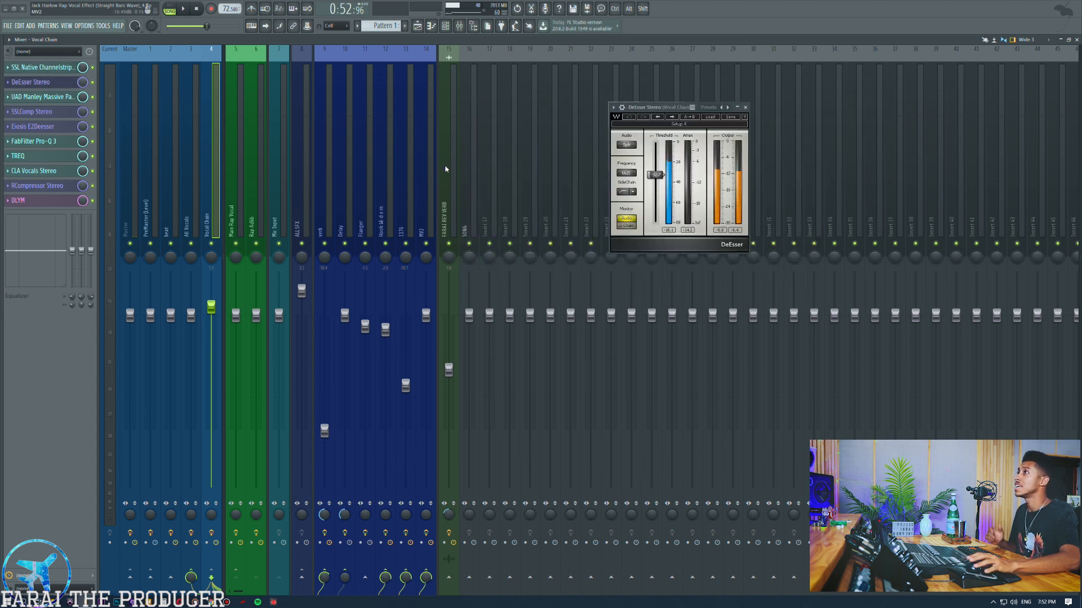
pyautogui.moveTo(664, 110); pyautogui.dragTo(659, 96)
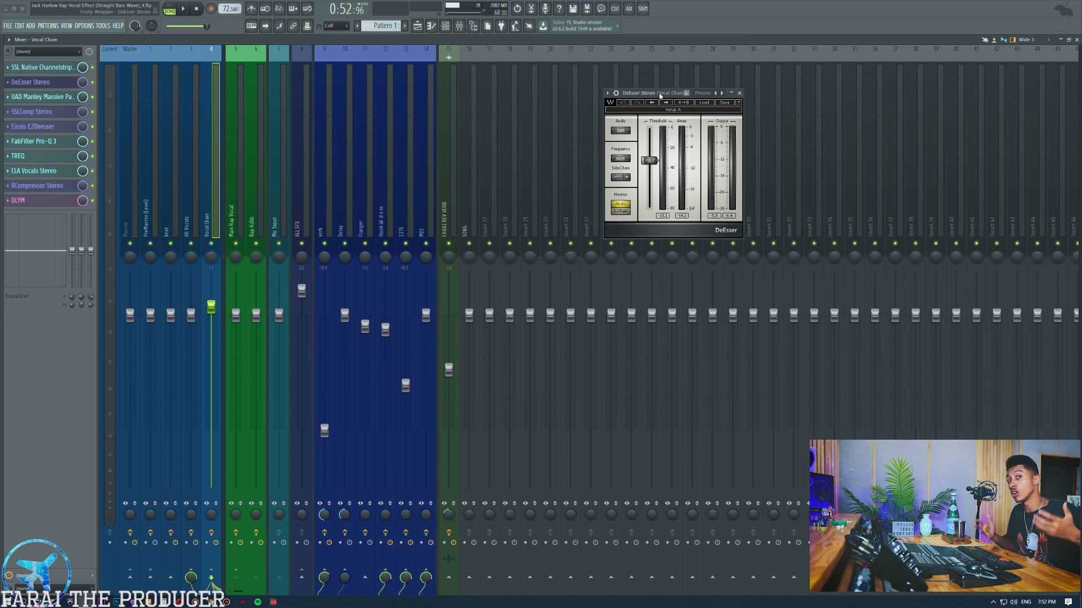
# Compare the Eiosis E2Deesser with the DeEsser, close the E2Deesser, and play the song with the DeEsser open
pyautogui.click(34, 126)
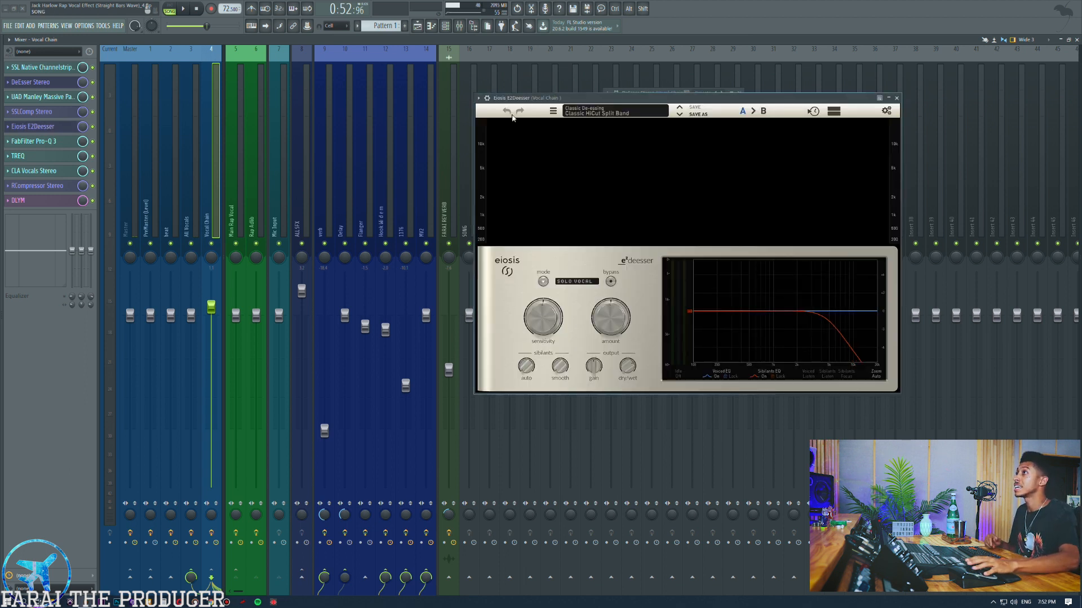
pyautogui.moveTo(535, 111); pyautogui.dragTo(547, 237)
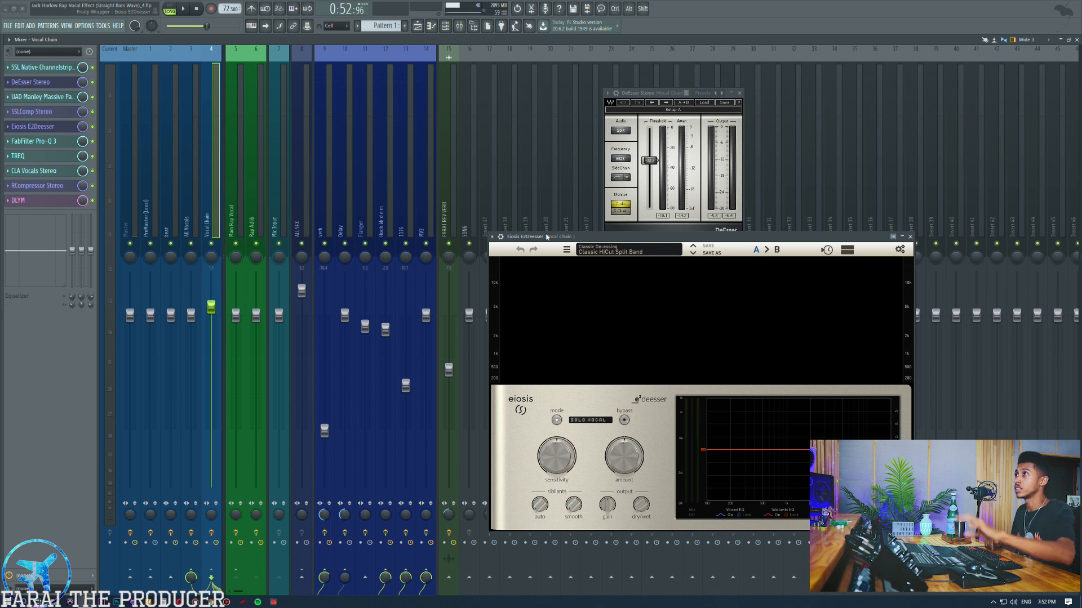
pyautogui.moveTo(658, 93); pyautogui.dragTo(701, 87)
pyautogui.click(909, 237)
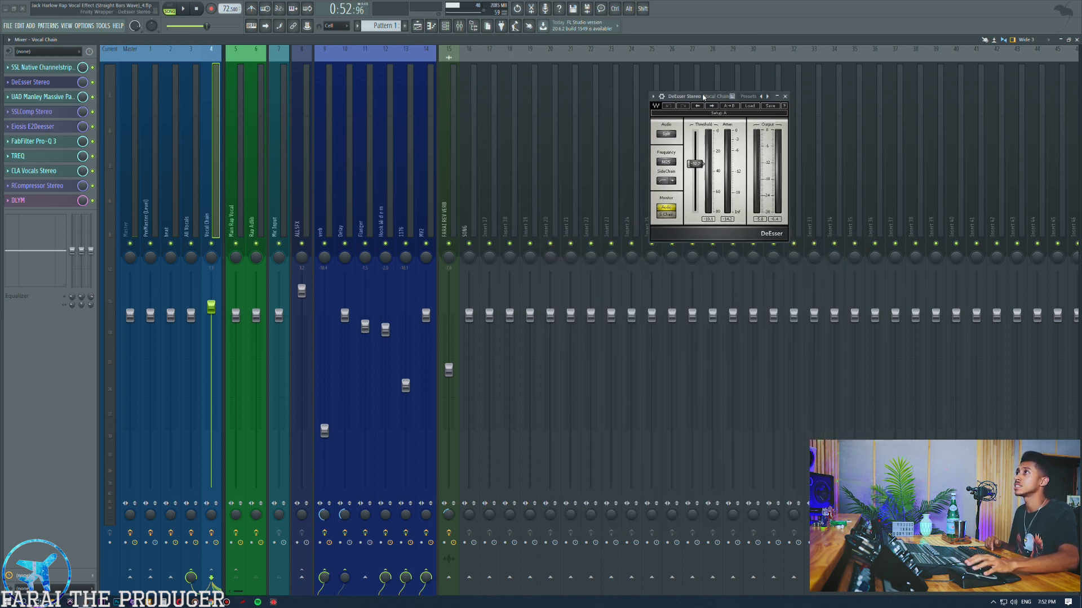
pyautogui.press('space')
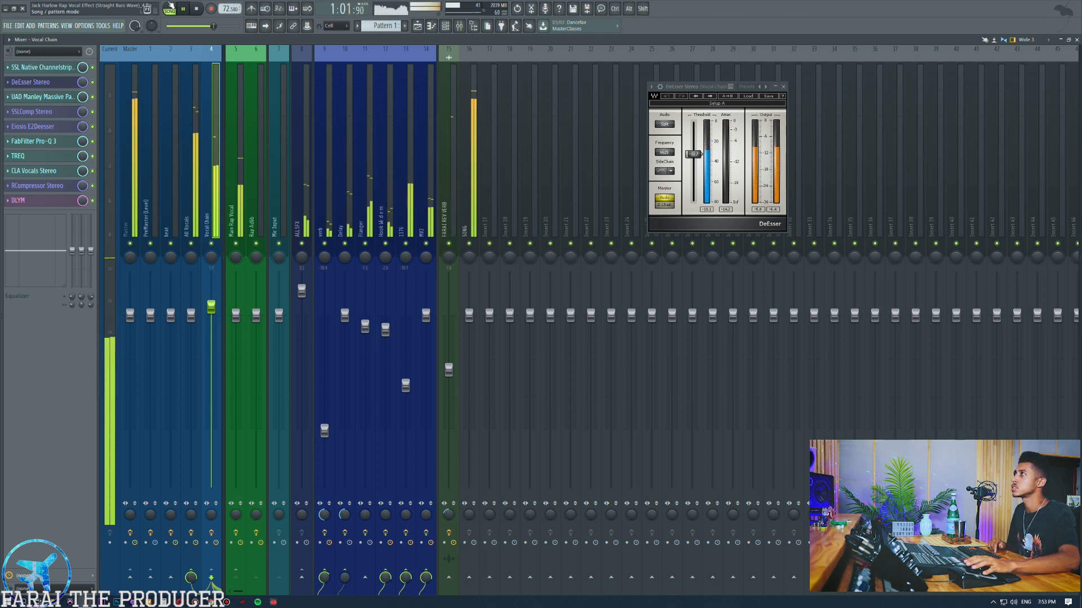
# Stop playback, close the DeEsser, and open the UAD Manley Massive Passive from the Vocal Chain track with its window positioned for inspection
pyautogui.press('space')
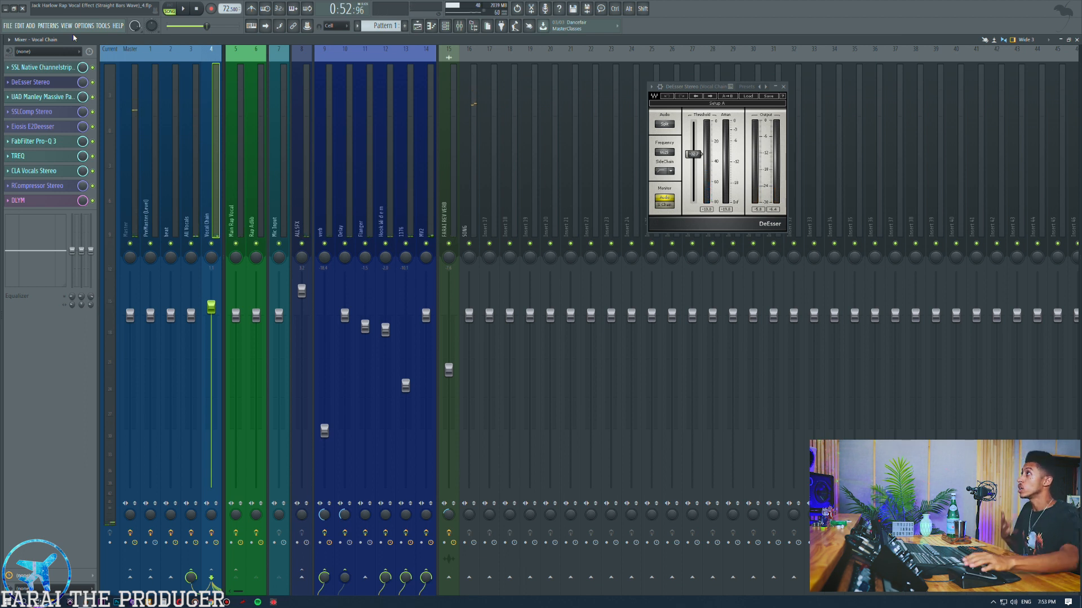
pyautogui.click(48, 82)
pyautogui.click(49, 97)
pyautogui.moveTo(564, 96); pyautogui.dragTo(566, 109)
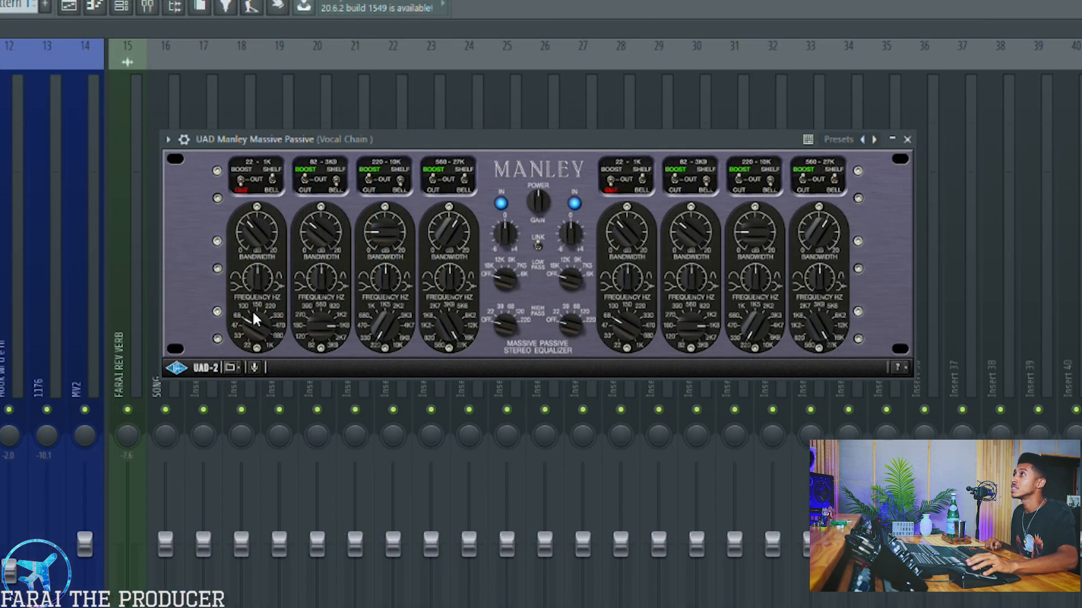
# Examine the frequency settings of the Manley Massive Passive's EQ bands, from the low cut to the high boost
pyautogui.moveTo(257, 304)
pyautogui.mouseDown()
pyautogui.moveTo(259, 336)
pyautogui.moveTo(256, 321)
pyautogui.mouseUp()
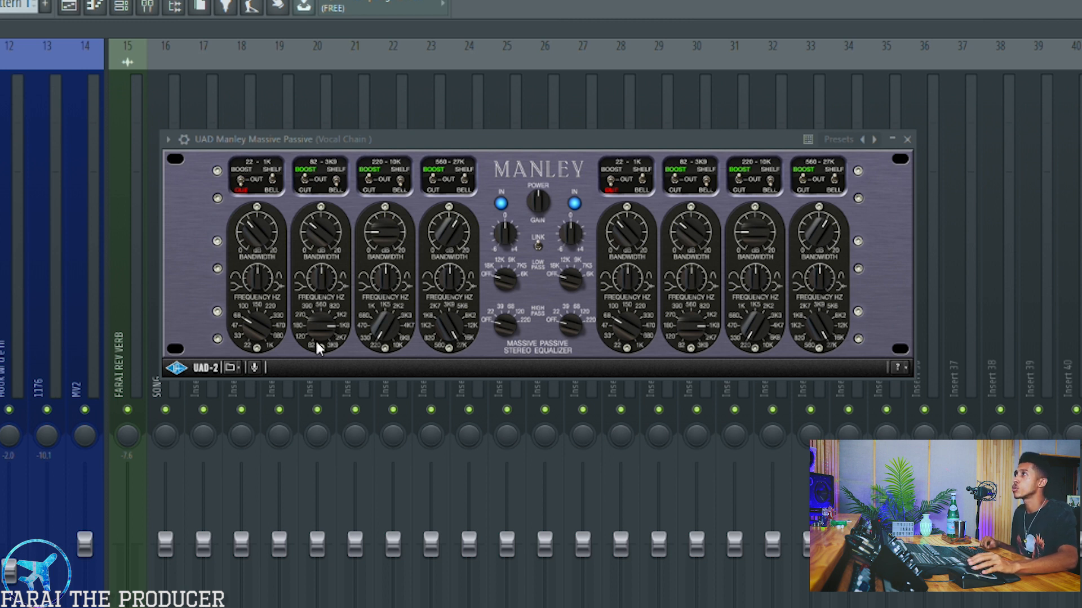
pyautogui.moveTo(323, 328)
pyautogui.mouseDown()
pyautogui.moveTo(319, 319)
pyautogui.moveTo(314, 333)
pyautogui.mouseUp()
pyautogui.scroll(3, 313, 333)
pyautogui.scroll(1, 313, 331)
pyautogui.scroll(1, 396, 339)
pyautogui.scroll(-1, 396, 339)
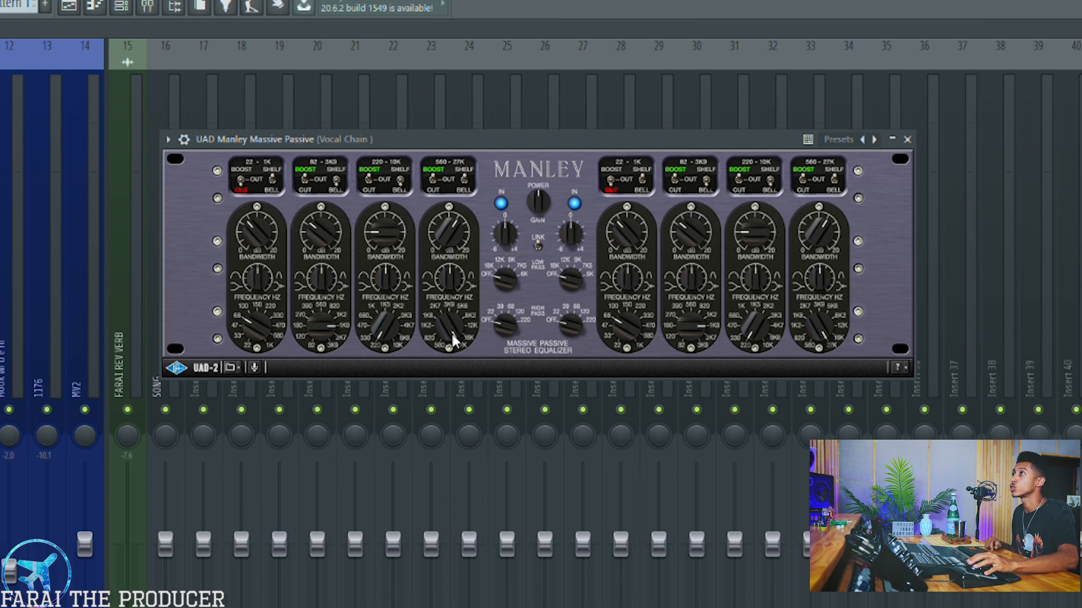
pyautogui.moveTo(449, 319); pyautogui.dragTo(434, 289)
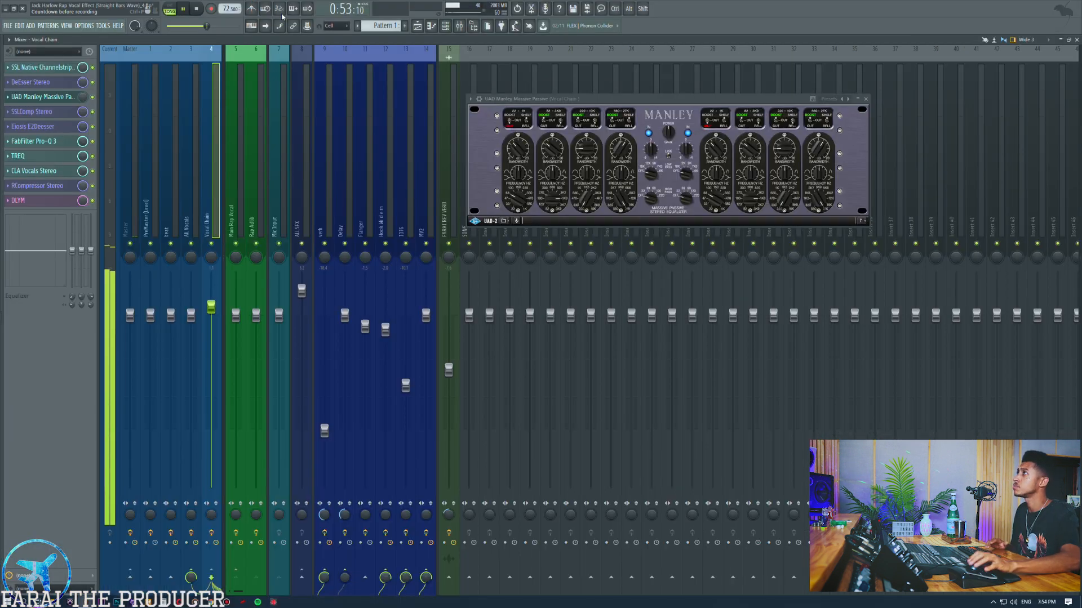
# Play the song with the Manley Massive Passive's mix level turned down and restored to compare its effect on the vocal
pyautogui.click(183, 8)
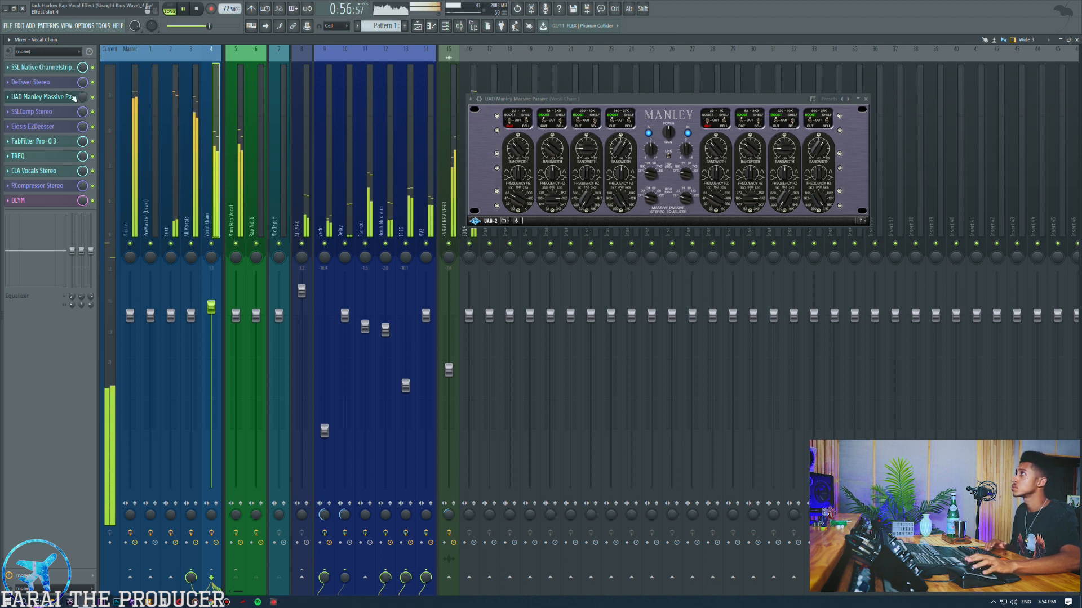
pyautogui.press('space')
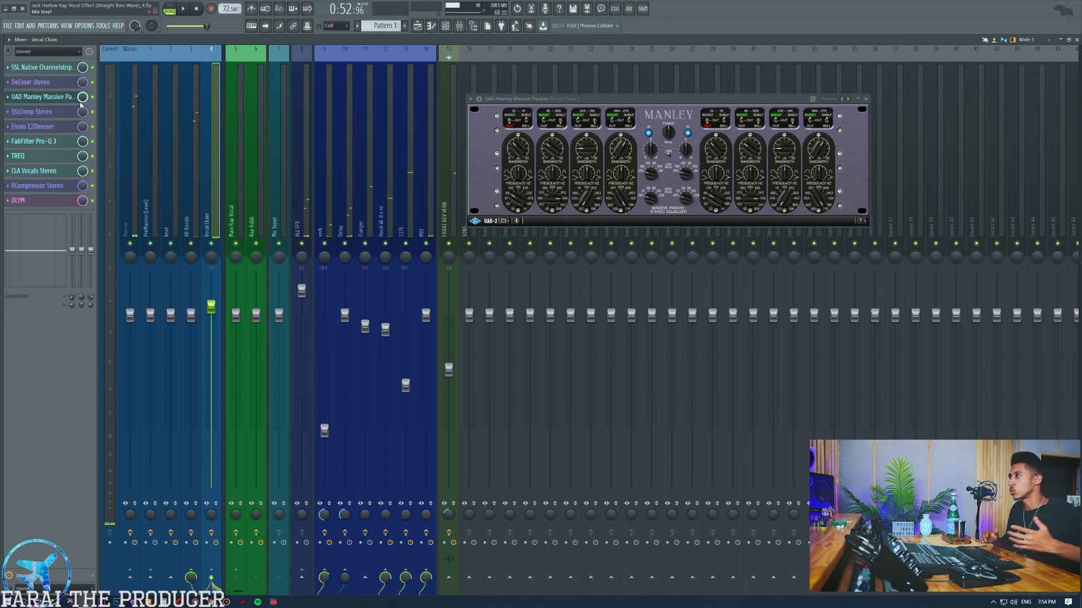
pyautogui.press('space')
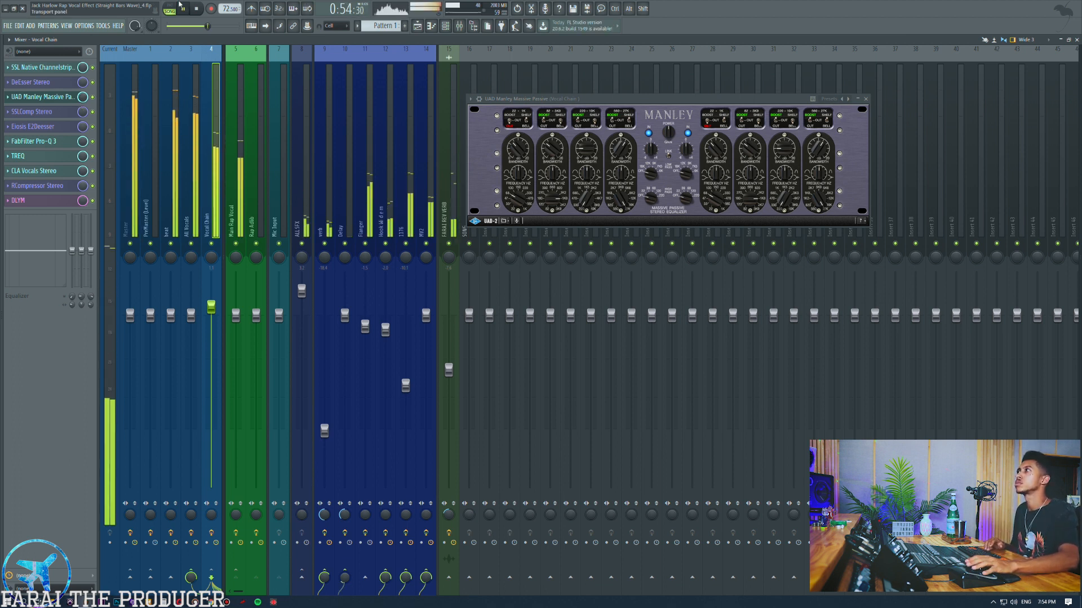
pyautogui.press('space')
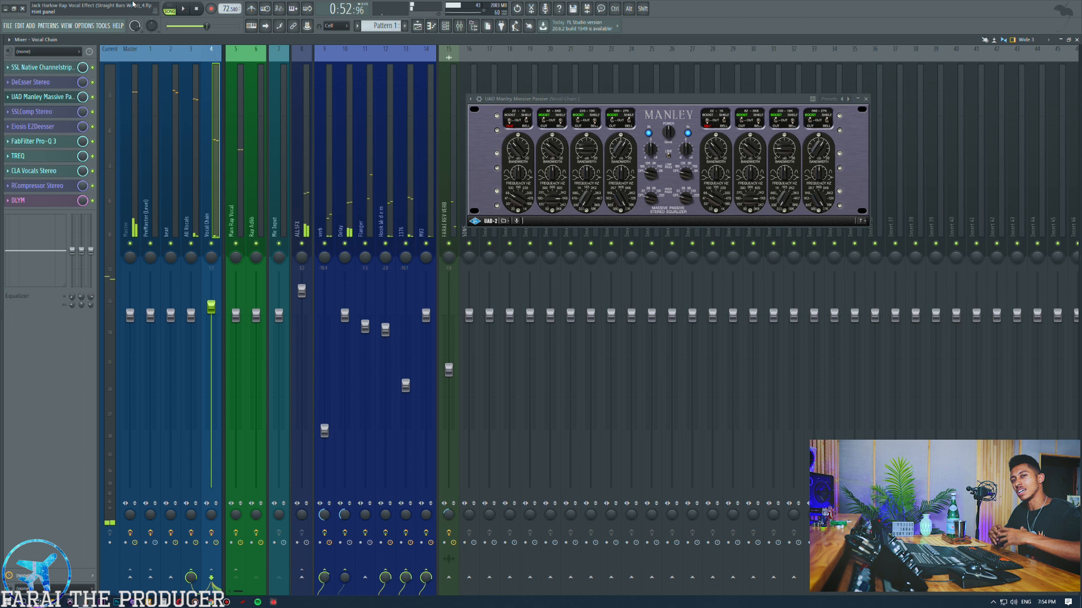
# Close the Manley Massive Passive and open the SSLComp Stereo compressor on the Vocal Chain track to inspect its settings
pyautogui.click(41, 96)
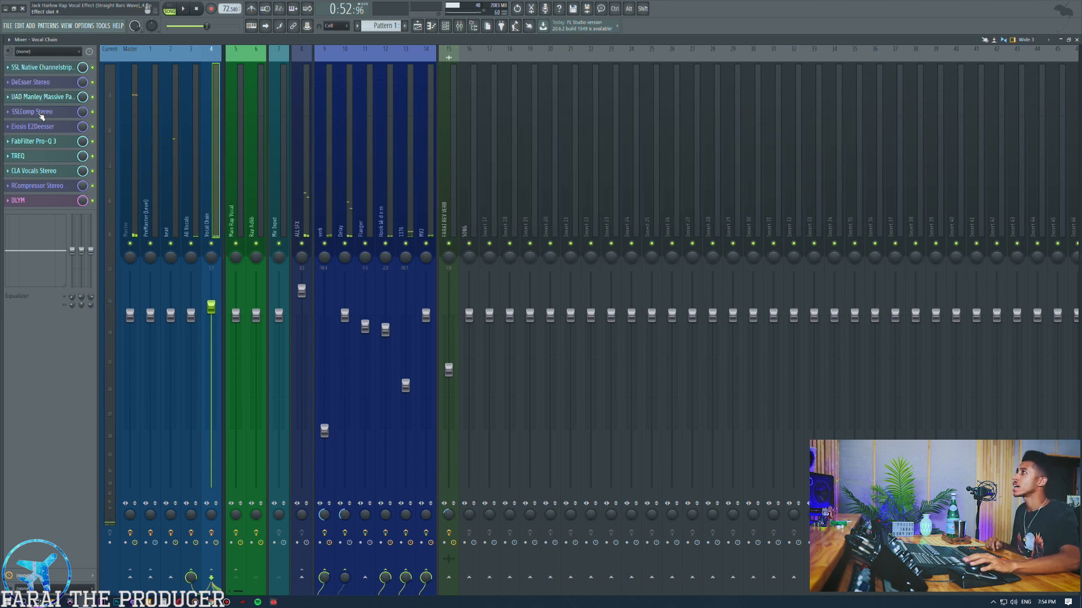
pyautogui.click(41, 111)
pyautogui.moveTo(669, 138); pyautogui.dragTo(599, 113)
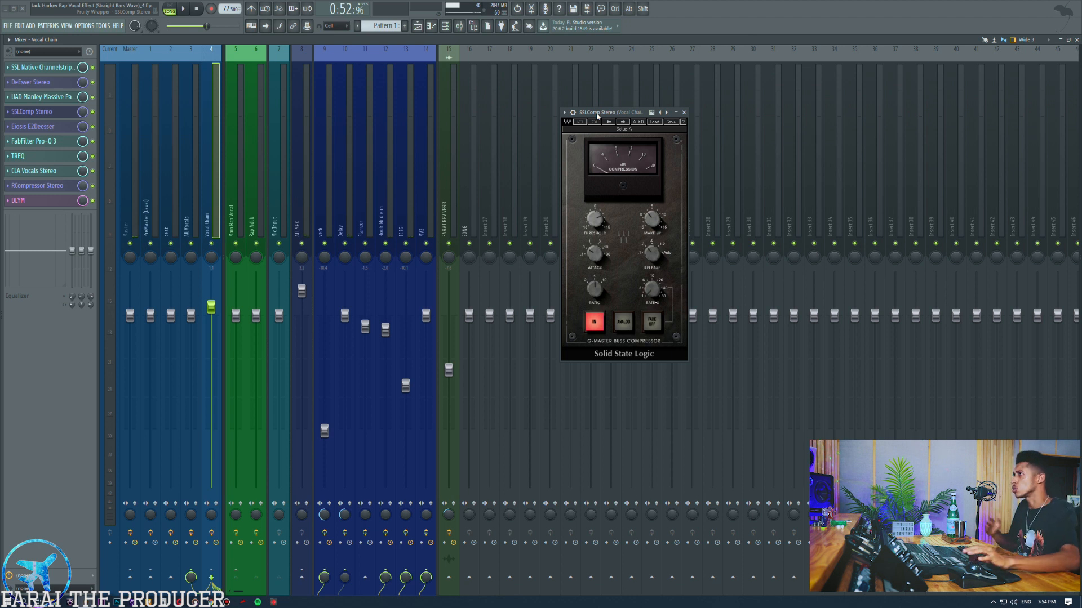
pyautogui.press('space')
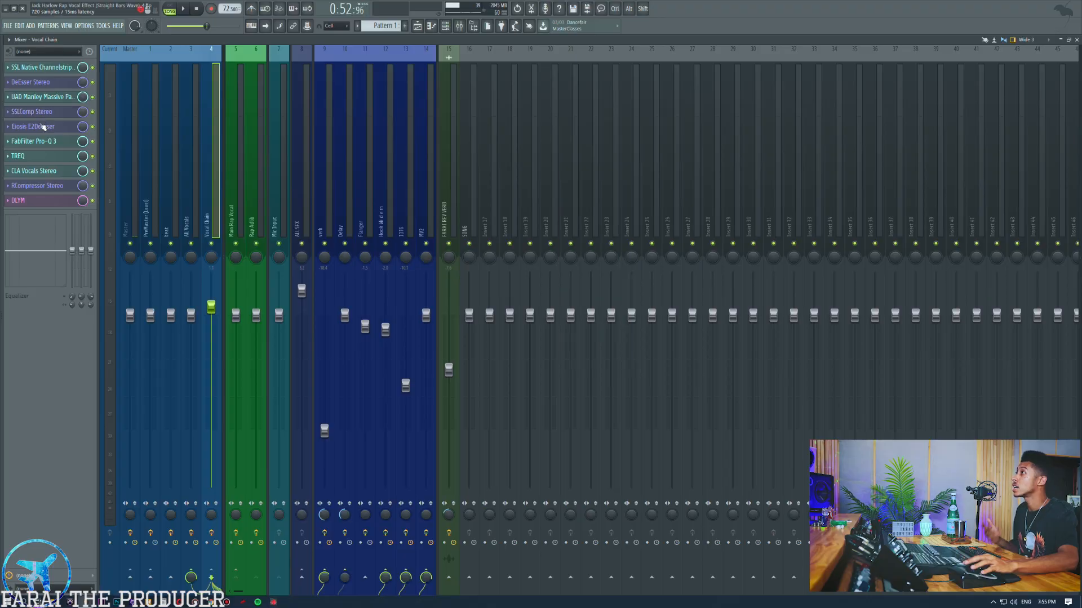
# Open the Eiosis E2Deesser on the Vocal Chain track, position its window, and play the song to watch its sibilance detection
pyautogui.click(43, 126)
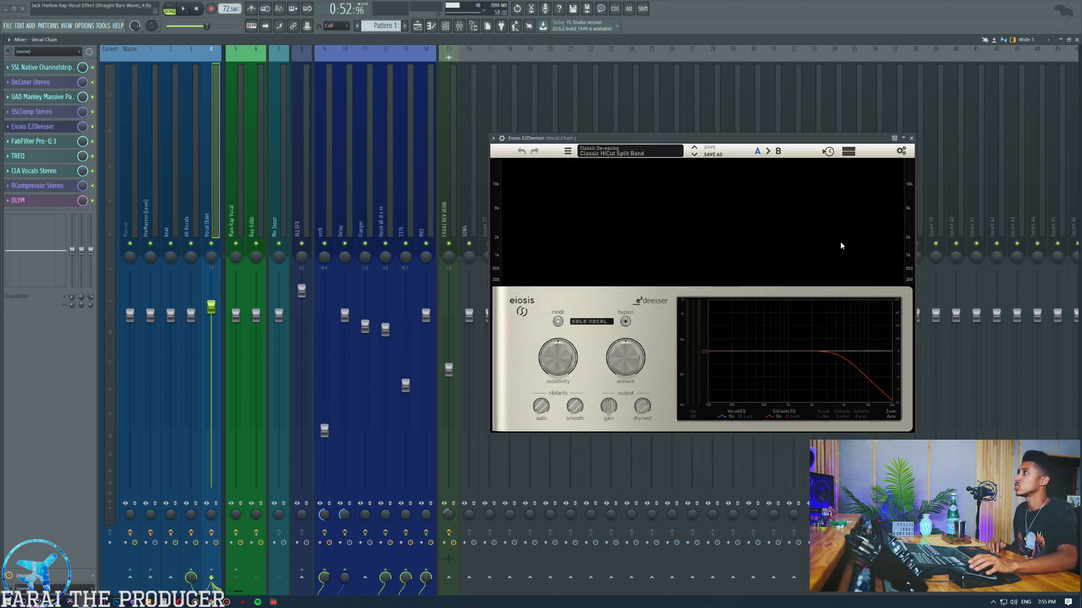
pyautogui.click(35, 115)
pyautogui.click(35, 115)
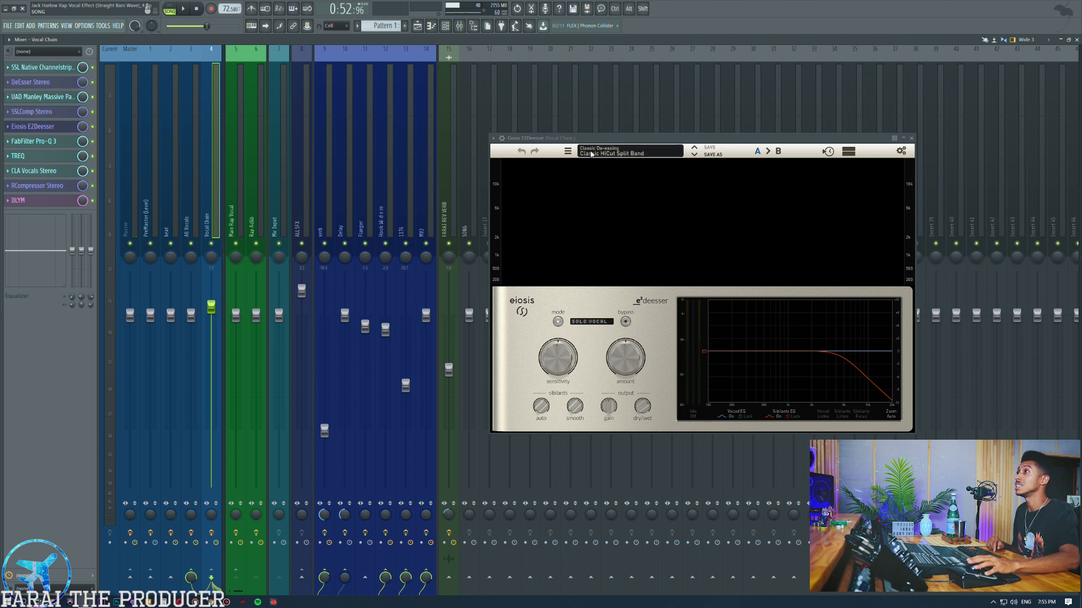
pyautogui.moveTo(595, 138); pyautogui.dragTo(570, 116)
pyautogui.press('space')
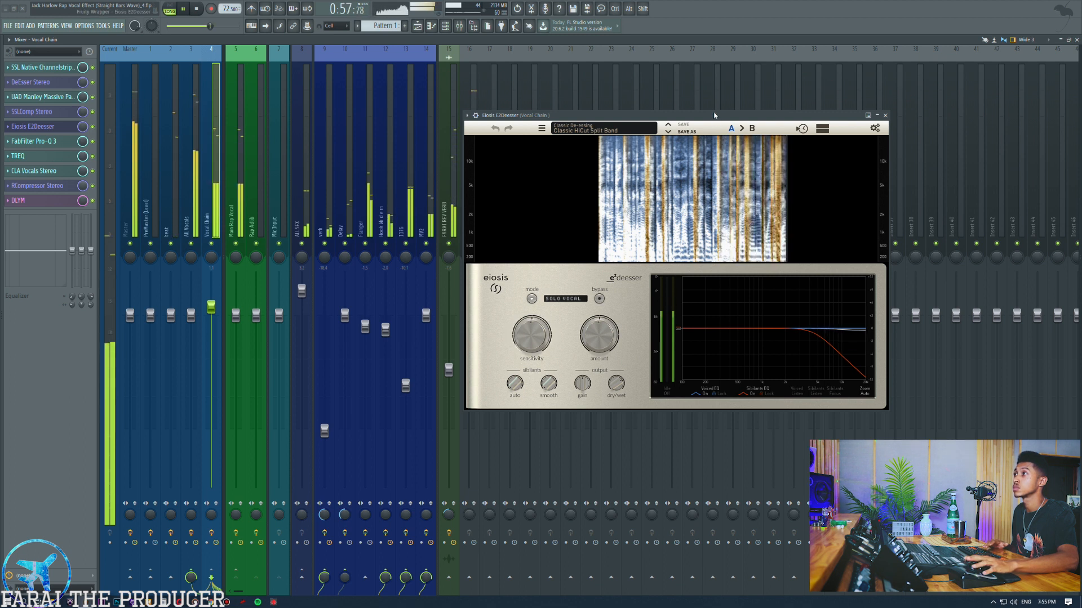
pyautogui.press('space')
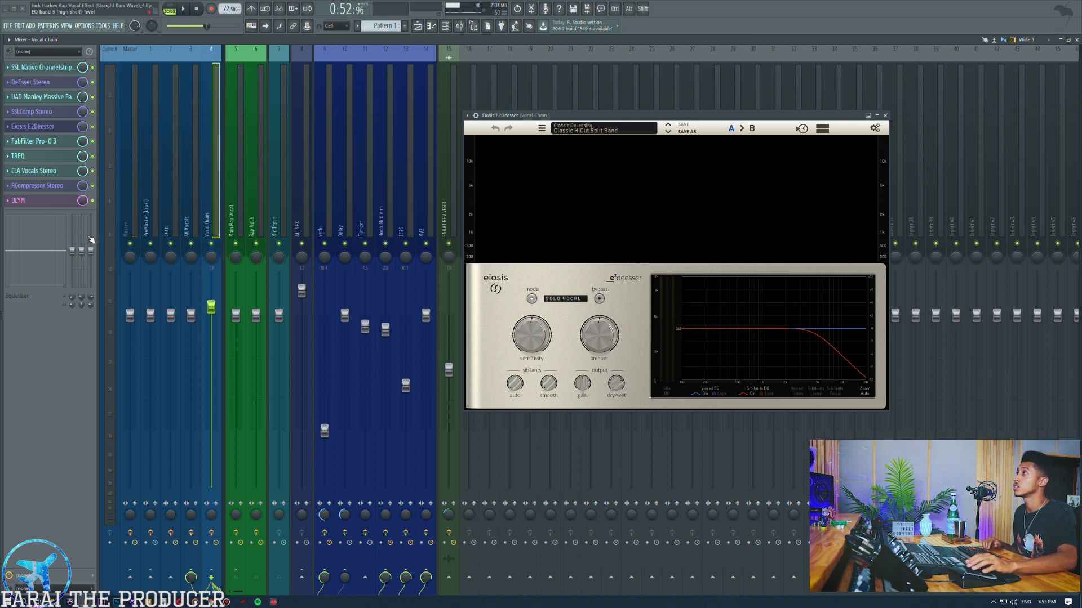
# Open FabFilter Pro-Q 3 on the Vocal Chain track and view its curve at the 30 dB display range before returning to 12 dB
pyautogui.click(56, 141)
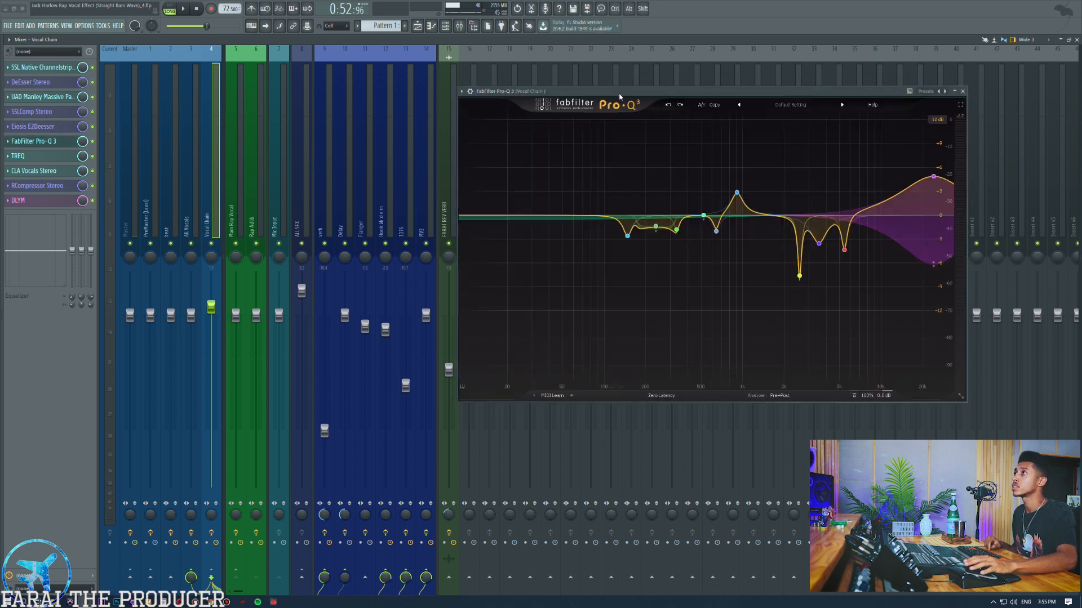
pyautogui.moveTo(620, 93); pyautogui.dragTo(599, 94)
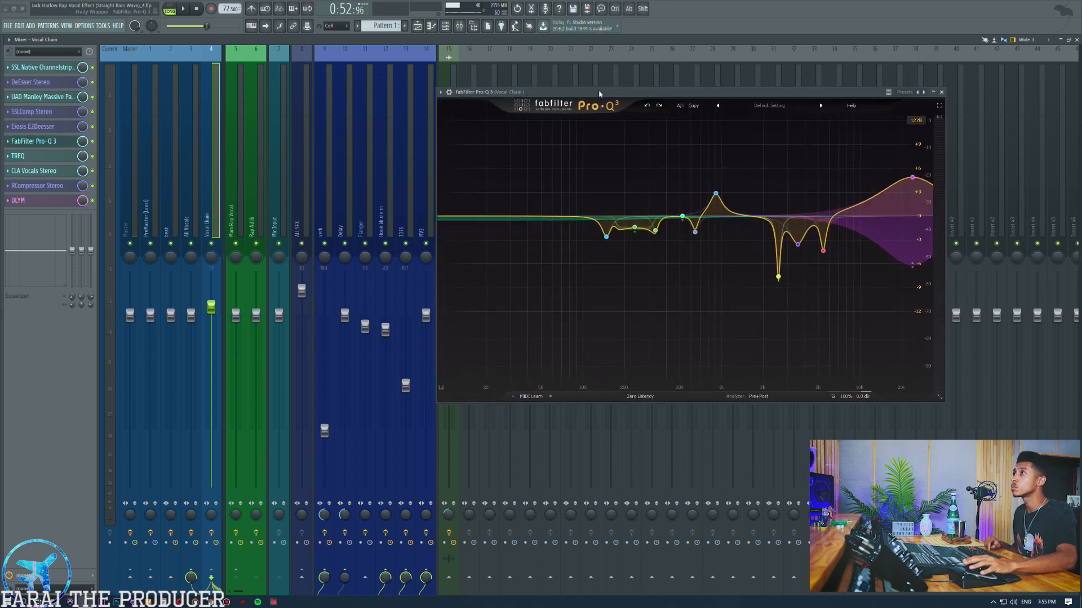
pyautogui.click(915, 120)
pyautogui.click(922, 161)
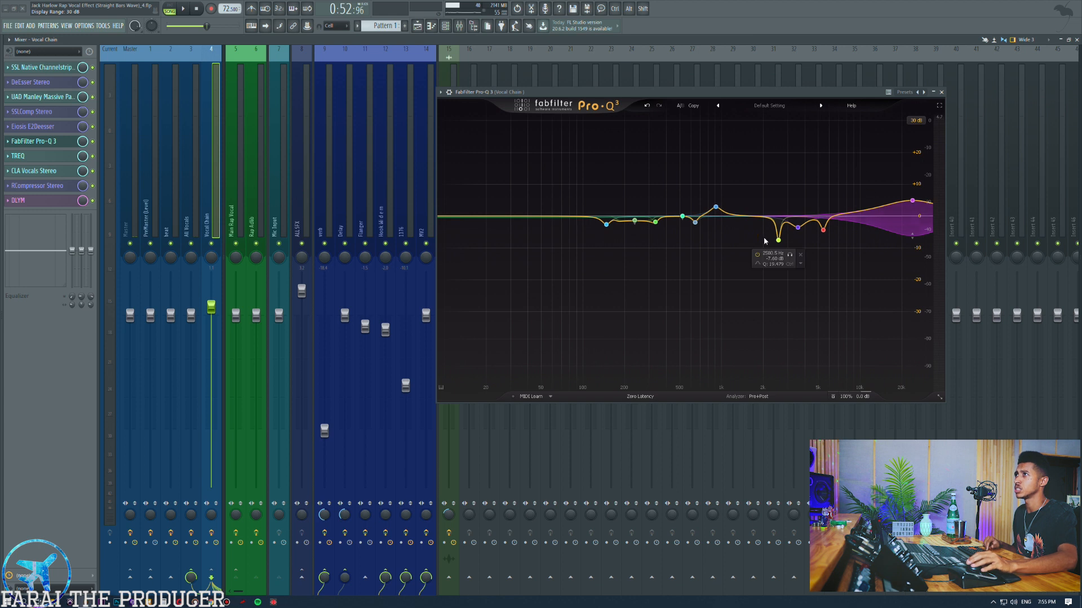
pyautogui.click(916, 120)
pyautogui.click(924, 150)
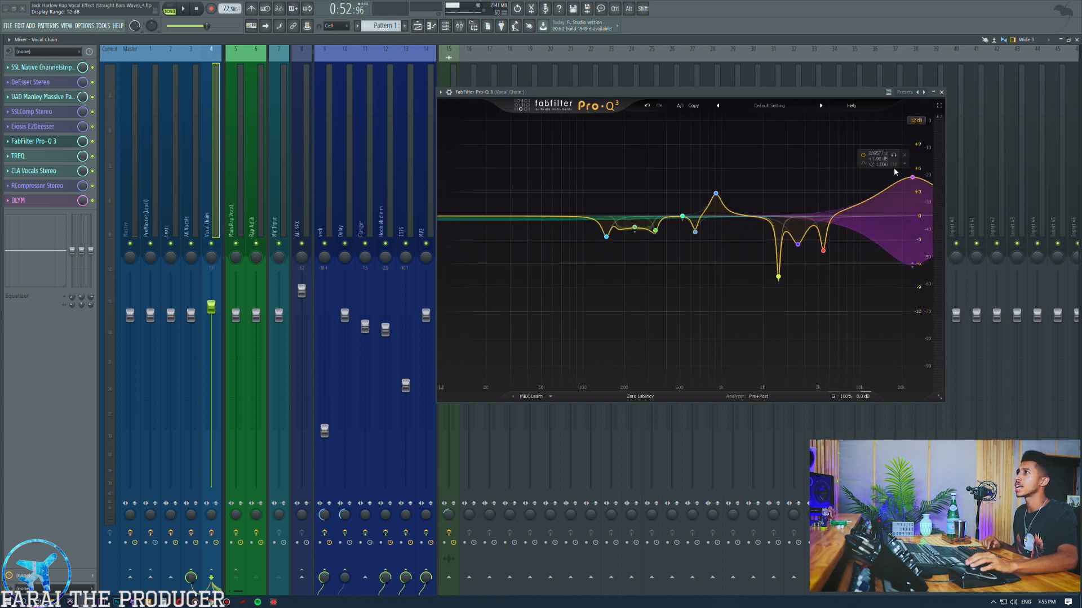
# Select the low-mid cut bands in Pro-Q 3 and briefly reopen the Manley Massive Passive to compare the two EQs
pyautogui.moveTo(566, 185); pyautogui.dragTo(672, 266)
pyautogui.click(53, 101)
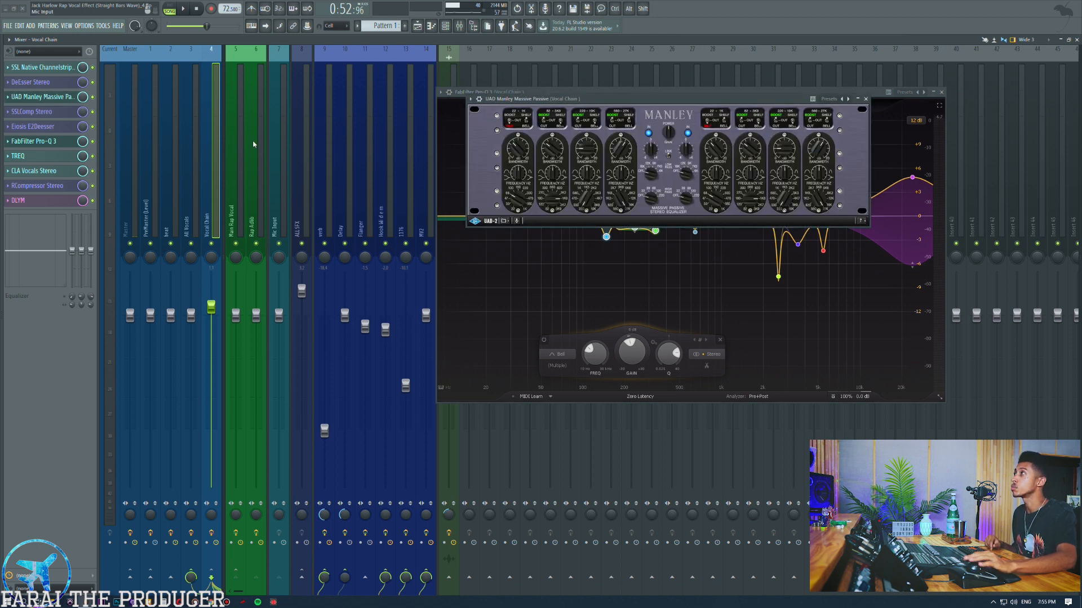
pyautogui.click(48, 97)
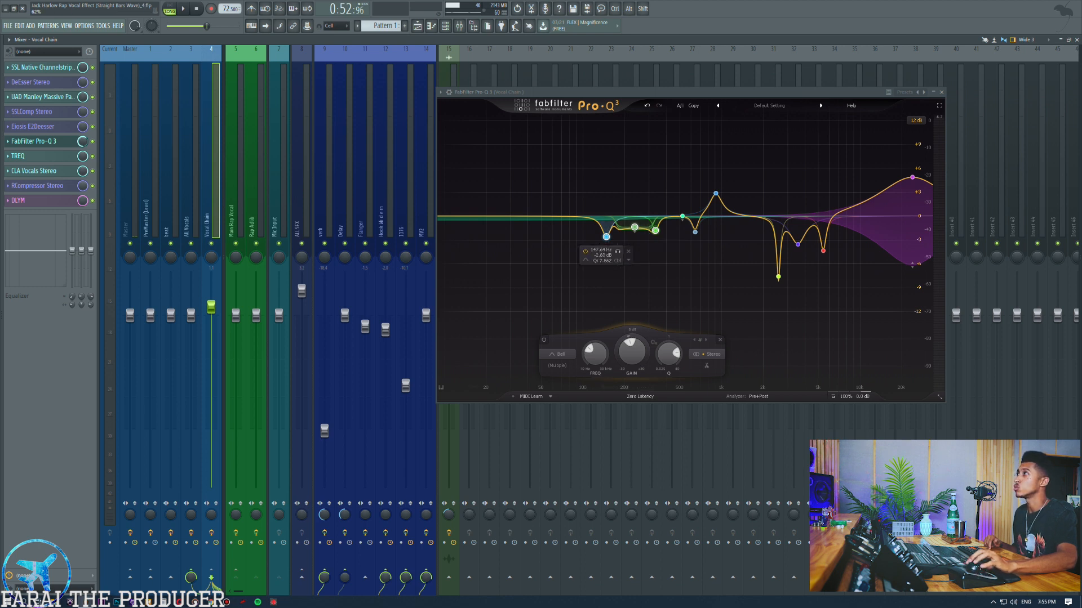
# Move the playback position in the playlist to the main vocal section, play the song, and return to the mixer
pyautogui.click(418, 26)
pyautogui.click(364, 66)
pyautogui.press('space')
pyautogui.scroll(-2, 372, 72)
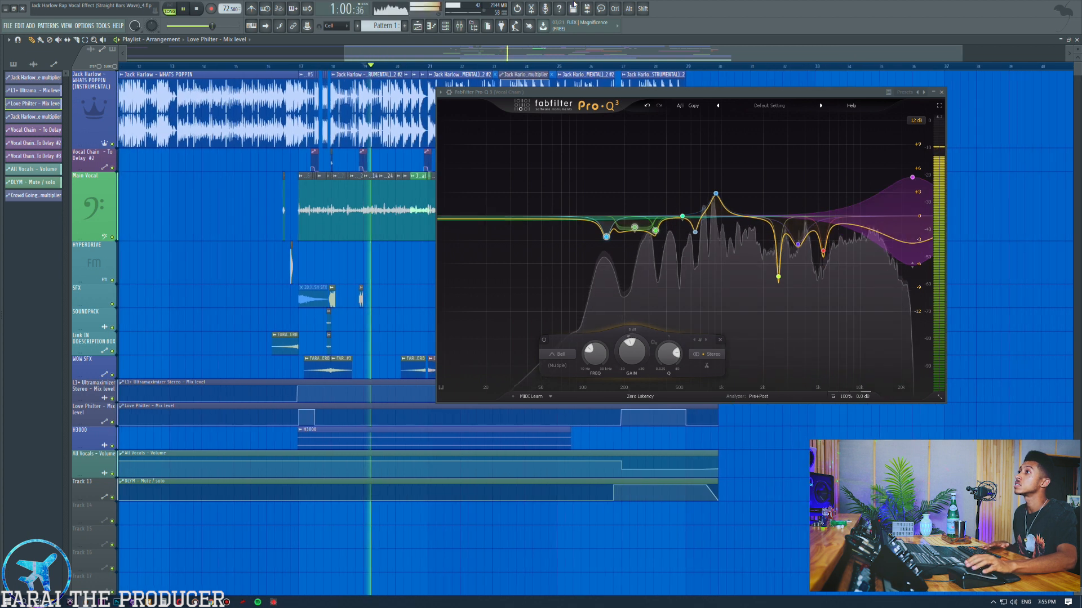
pyautogui.click(463, 28)
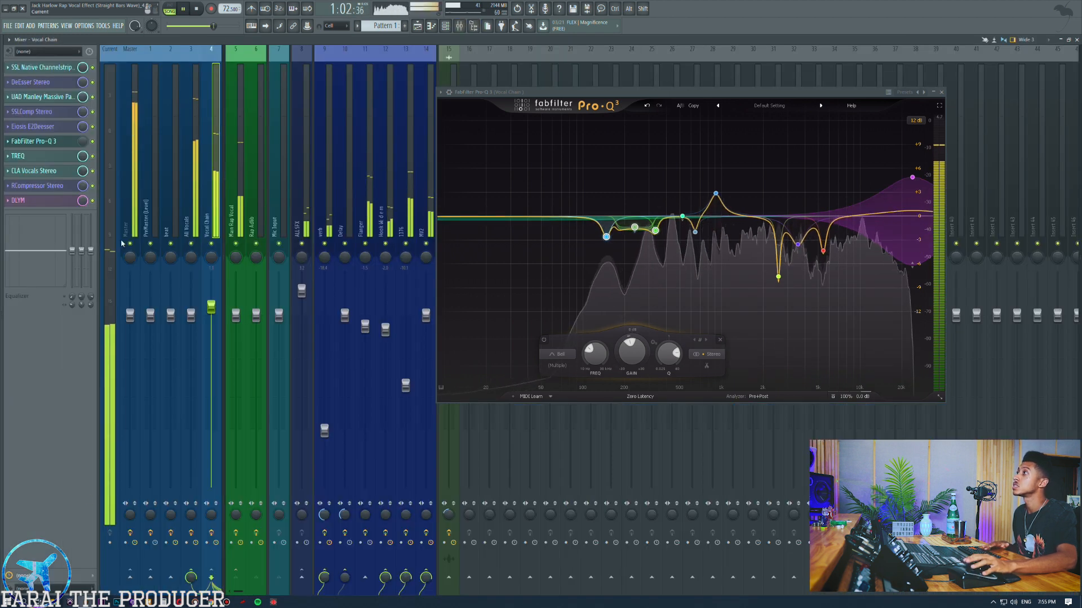
# Turn Pro-Q 3's mix level on the Vocal Chain track down and back up during playback to compare the vocal with and without it
pyautogui.moveTo(82, 142); pyautogui.dragTo(82, 98)
pyautogui.press('space')
pyautogui.press('space')
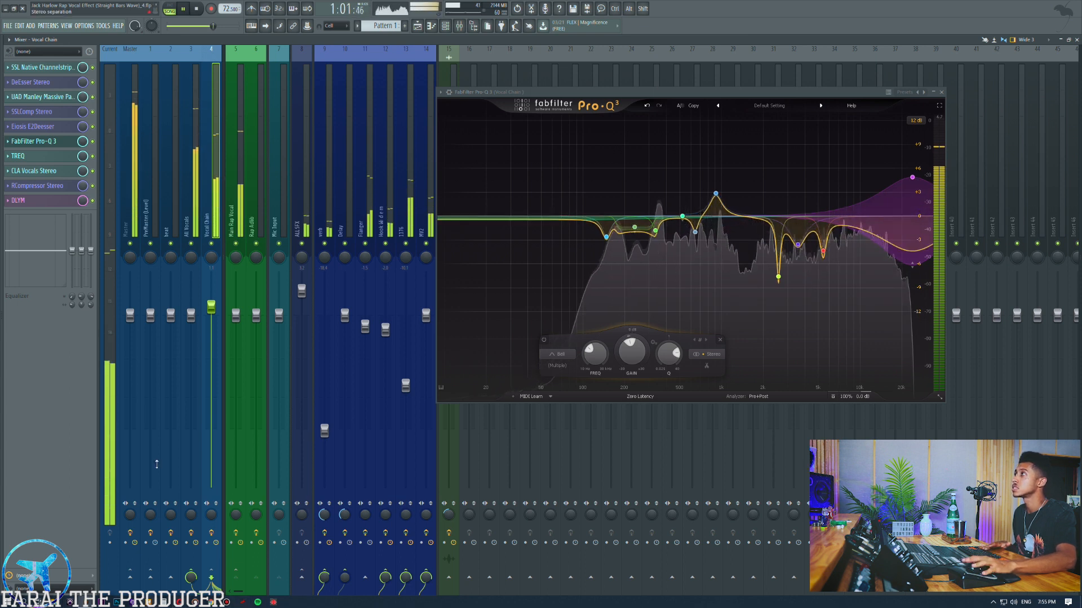
pyautogui.moveTo(83, 142); pyautogui.dragTo(83, 185)
pyautogui.moveTo(83, 141); pyautogui.dragTo(83, 98)
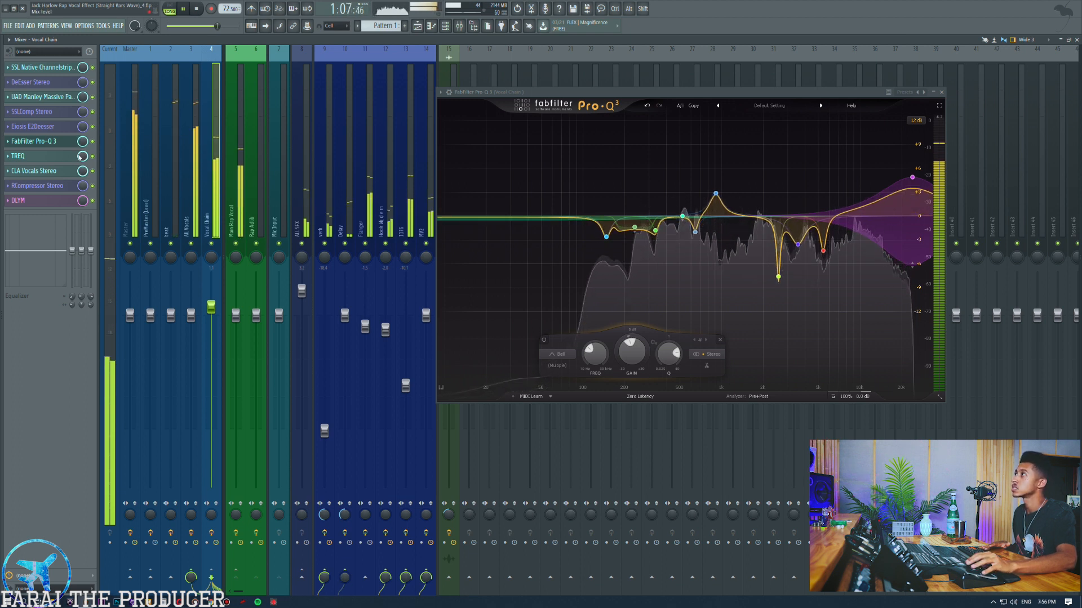
pyautogui.moveTo(82, 142); pyautogui.dragTo(83, 98)
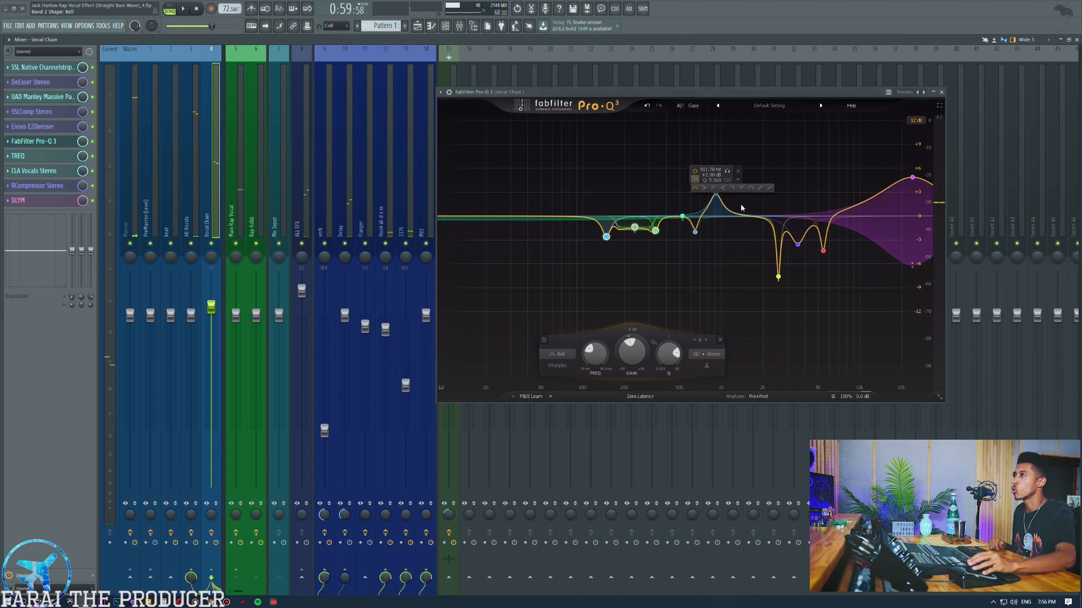
# Select Pro-Q 3's boost band near 911 Hz, select the group of low-mid bands for inspection, and clear the selection
pyautogui.click(716, 193)
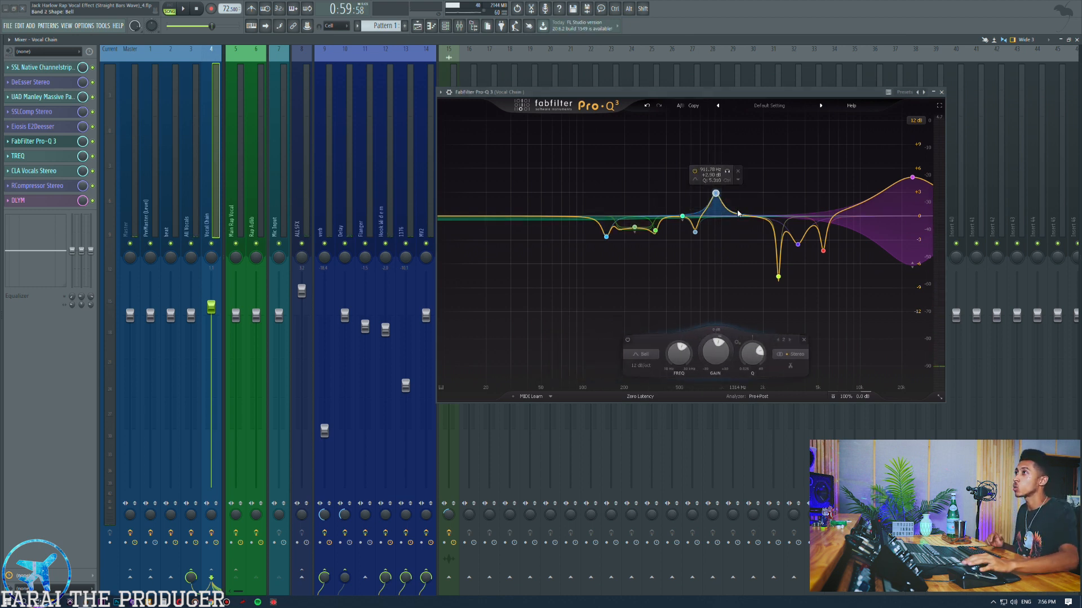
pyautogui.moveTo(559, 181); pyautogui.dragTo(684, 252)
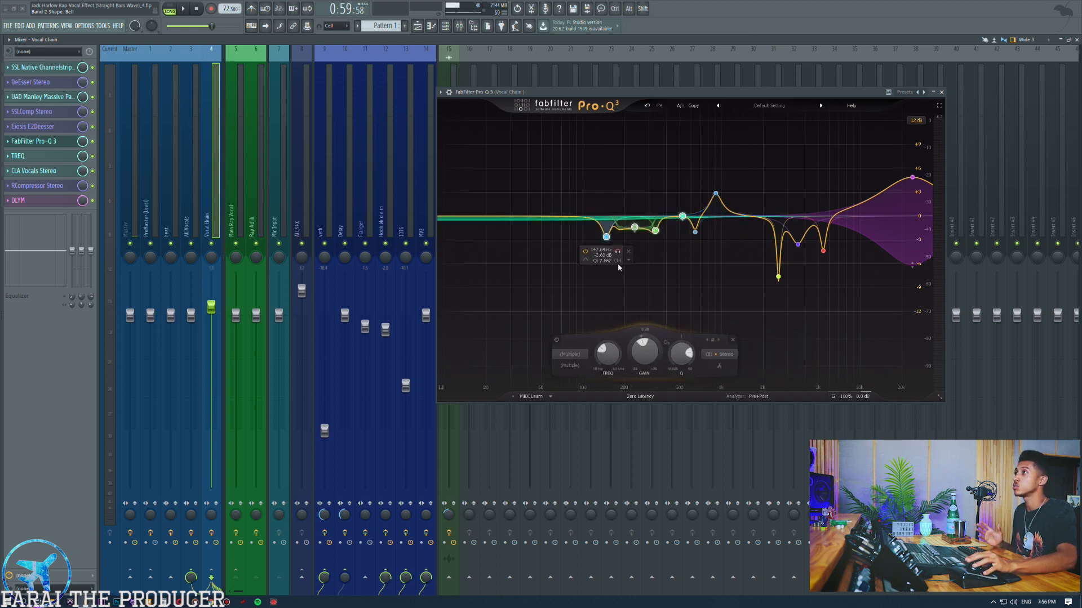
pyautogui.click(644, 182)
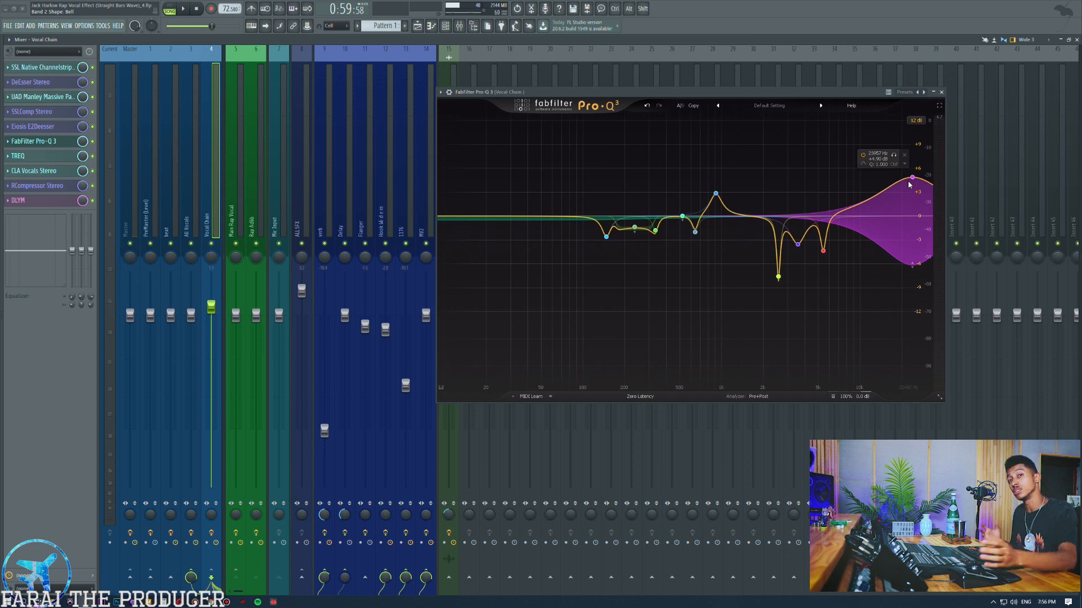
# Play the song with Pro-Q 3 in view, bypass and re-enable the effect on the Vocal Chain track, and stop playback
pyautogui.press('space')
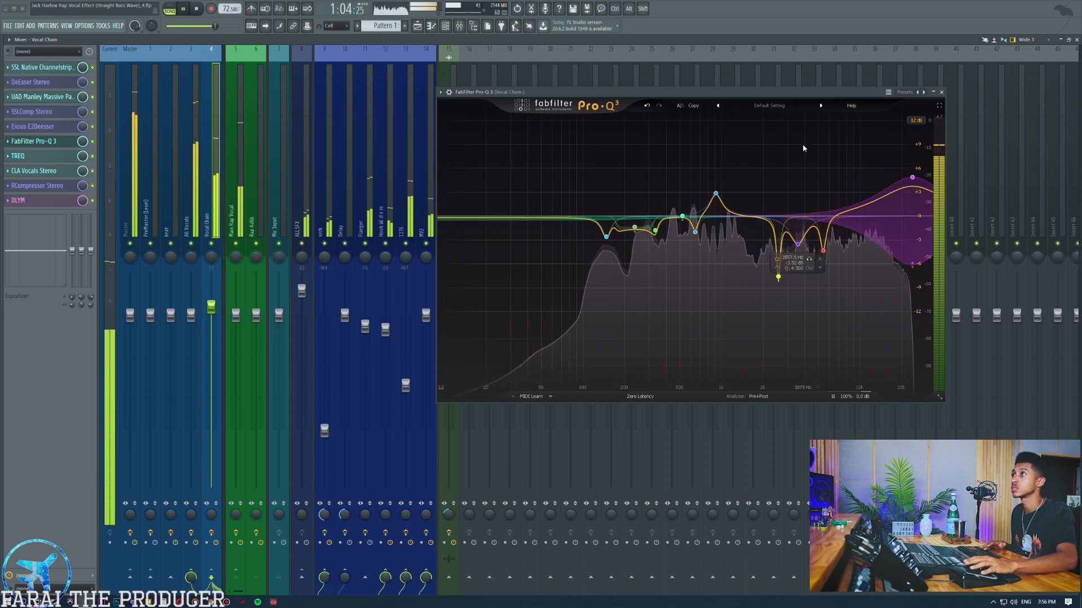
pyautogui.moveTo(794, 92); pyautogui.dragTo(770, 94)
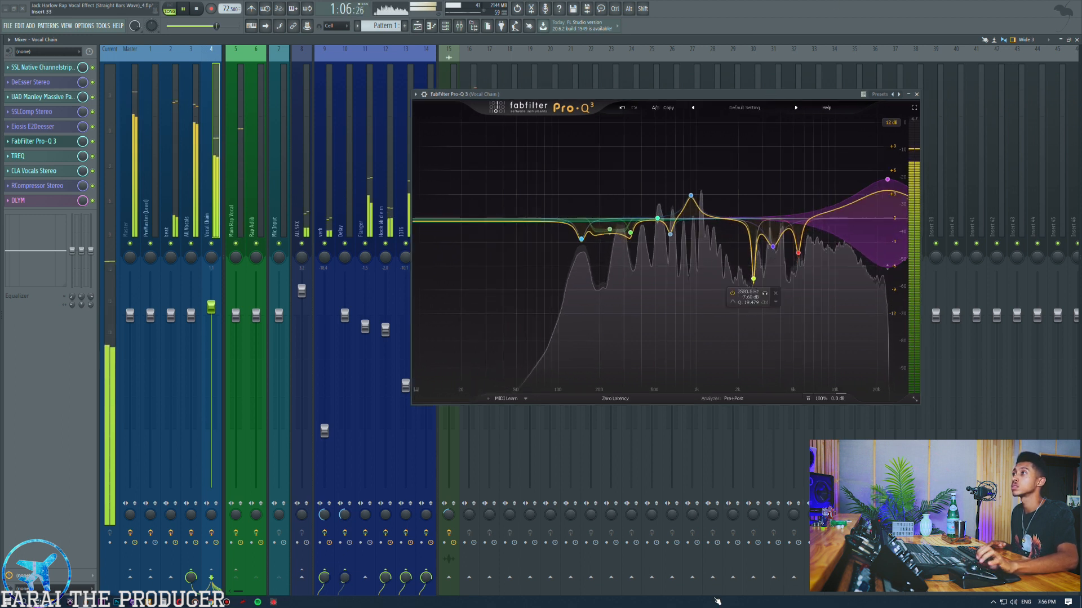
pyautogui.click(92, 142)
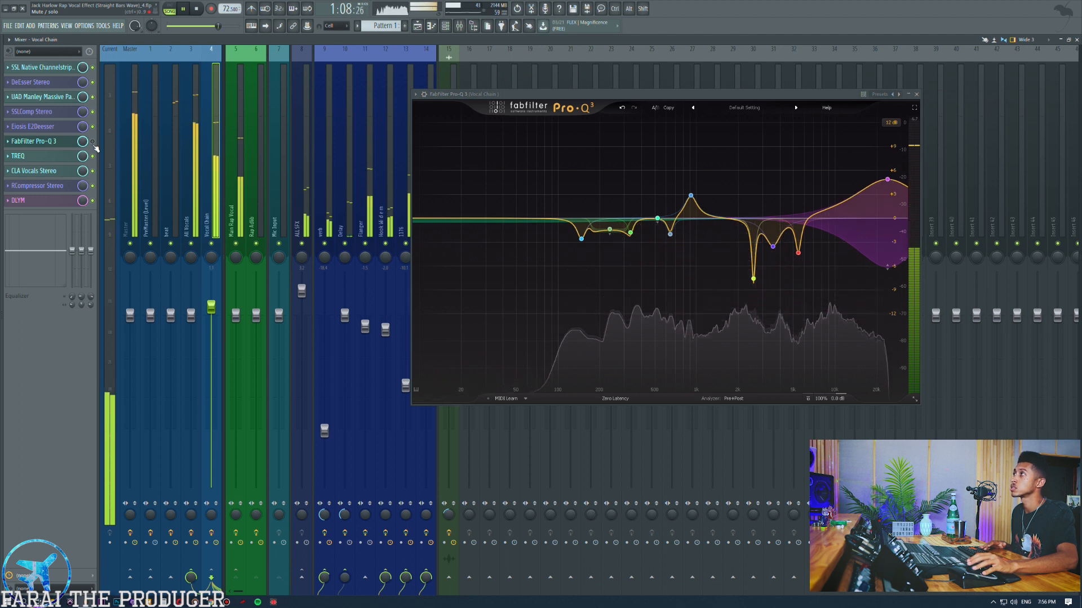
pyautogui.click(93, 141)
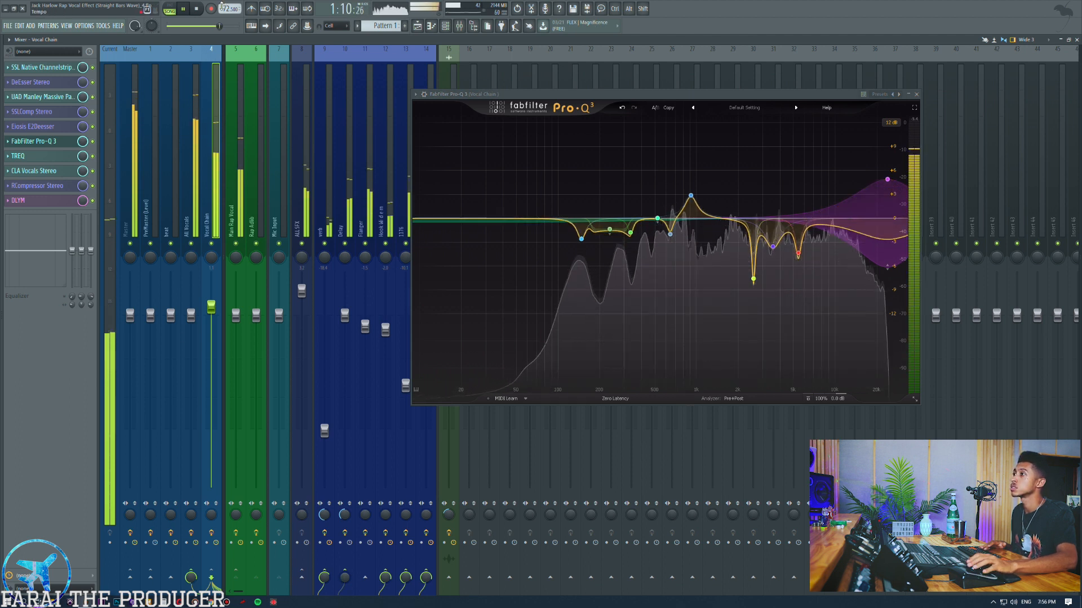
pyautogui.press('space')
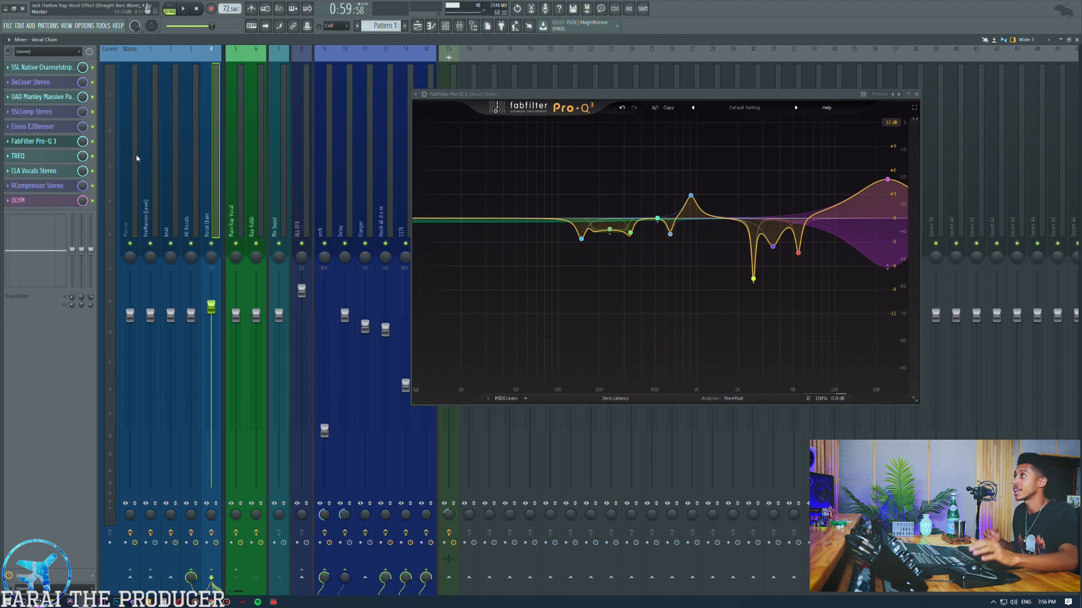
# Open the TREQ equaliser on the Vocal Chain track, reposition its window to examine the settings, and close it
pyautogui.click(77, 154)
pyautogui.moveTo(633, 96); pyautogui.dragTo(645, 91)
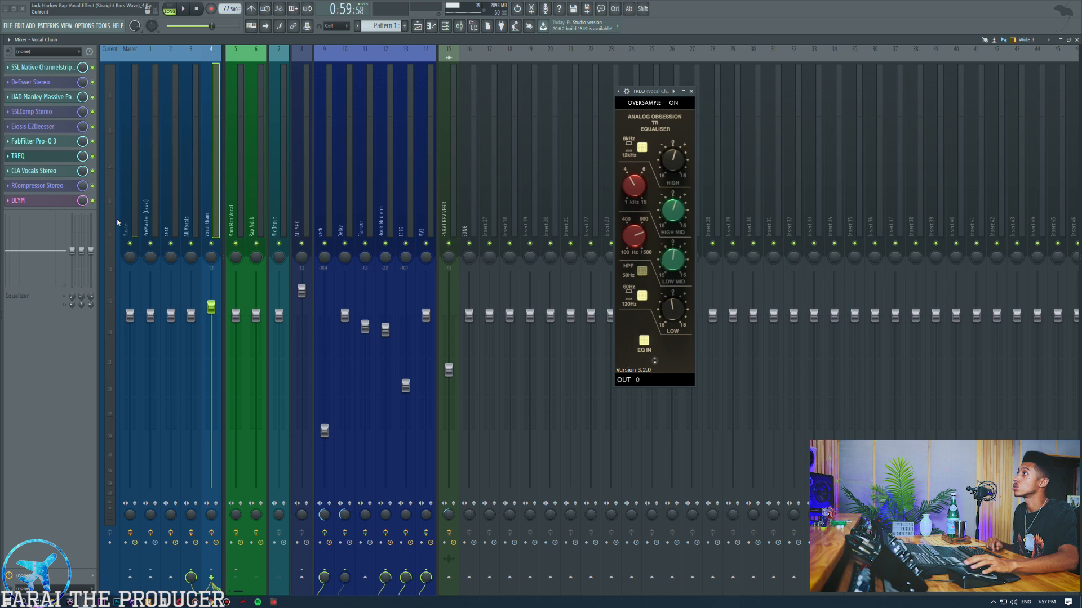
pyautogui.click(43, 160)
# Open CLA Vocals Stereo on the Vocal Chain track and reposition its window to examine the active Delay and Pitch effects
pyautogui.click(47, 171)
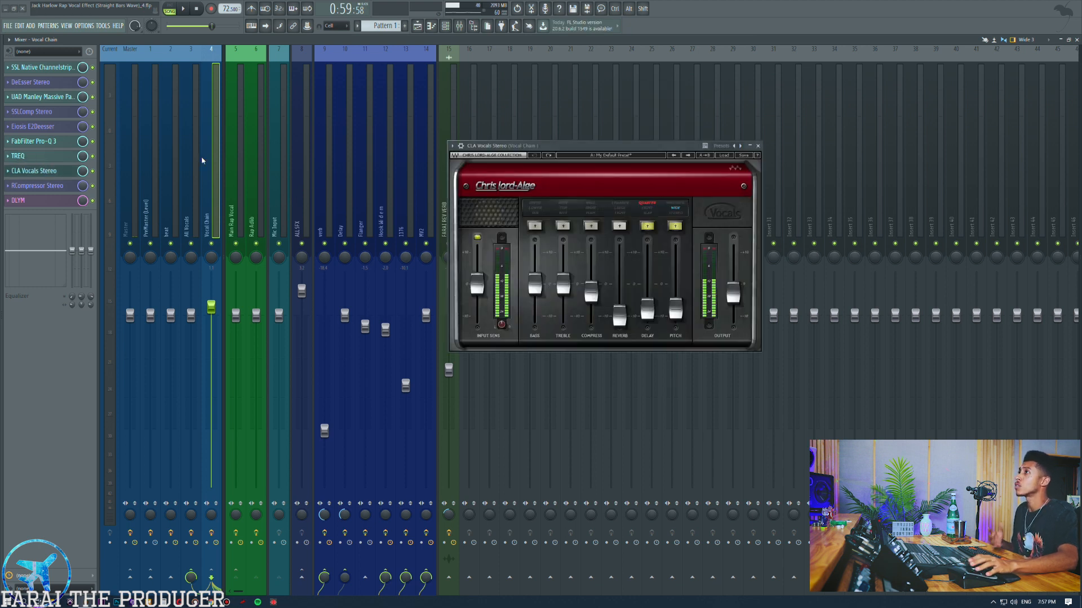
pyautogui.moveTo(583, 173); pyautogui.dragTo(624, 127)
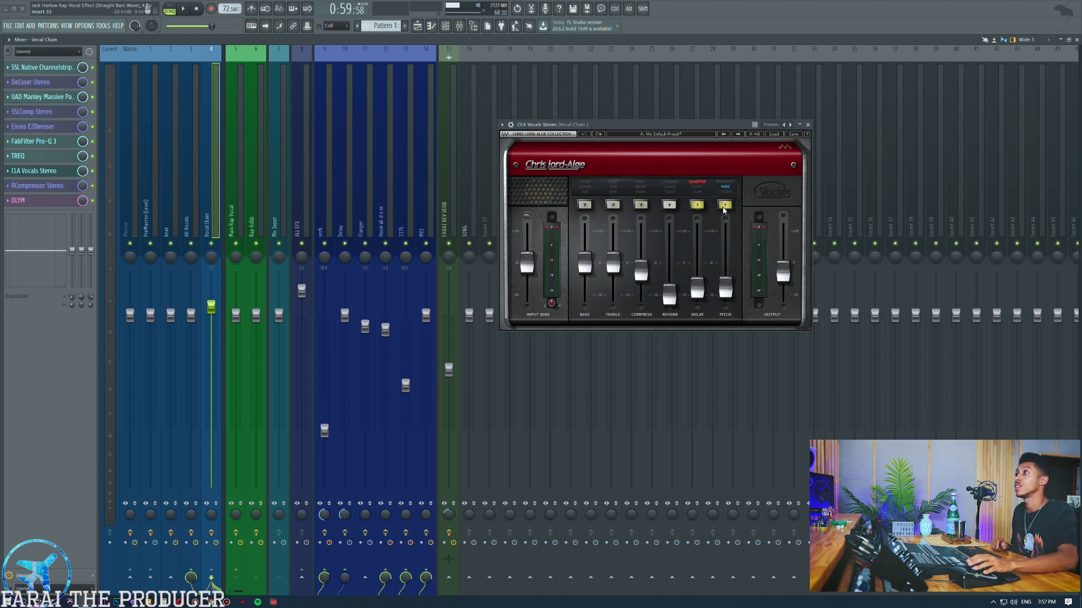
pyautogui.moveTo(687, 130); pyautogui.dragTo(664, 128)
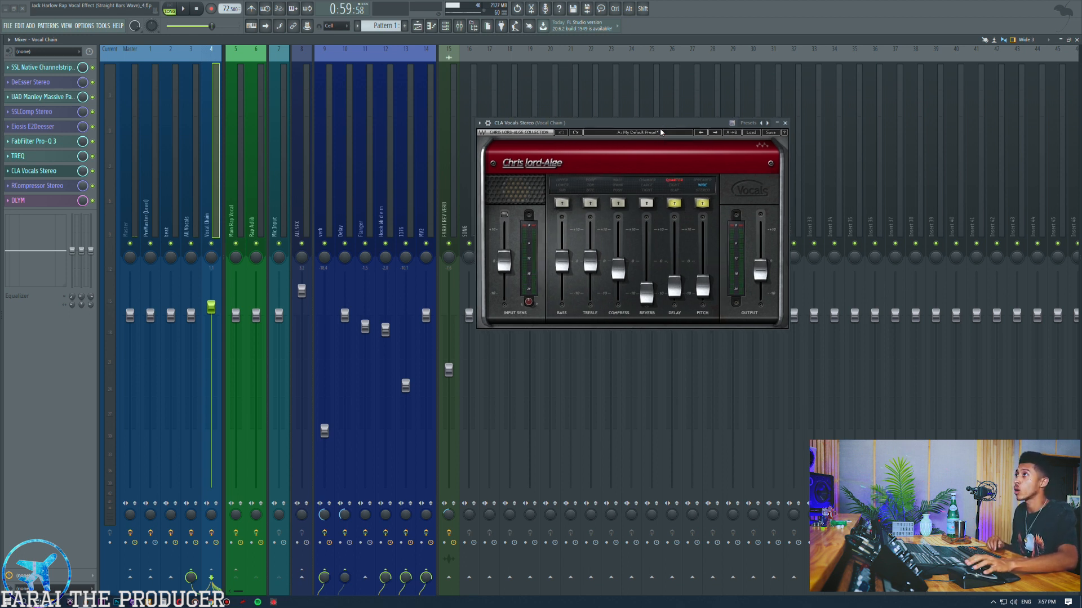
# Raise the Delay fader in CLA Vocals, audition it during playback, undo the change, and stop the song
pyautogui.click(675, 286)
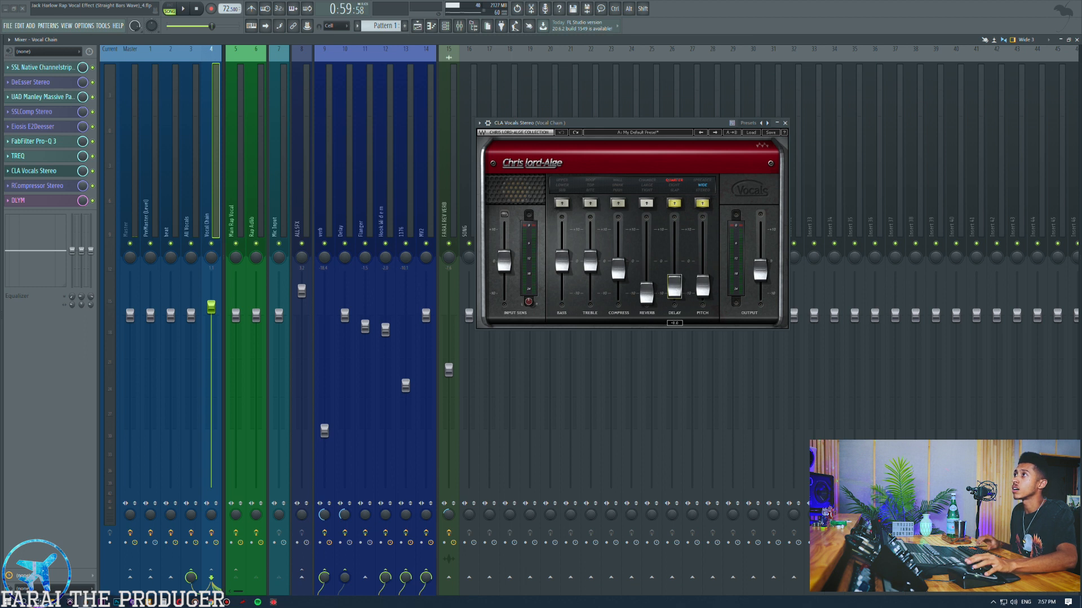
pyautogui.moveTo(684, 291); pyautogui.dragTo(674, 251)
pyautogui.click(561, 132)
pyautogui.press('space')
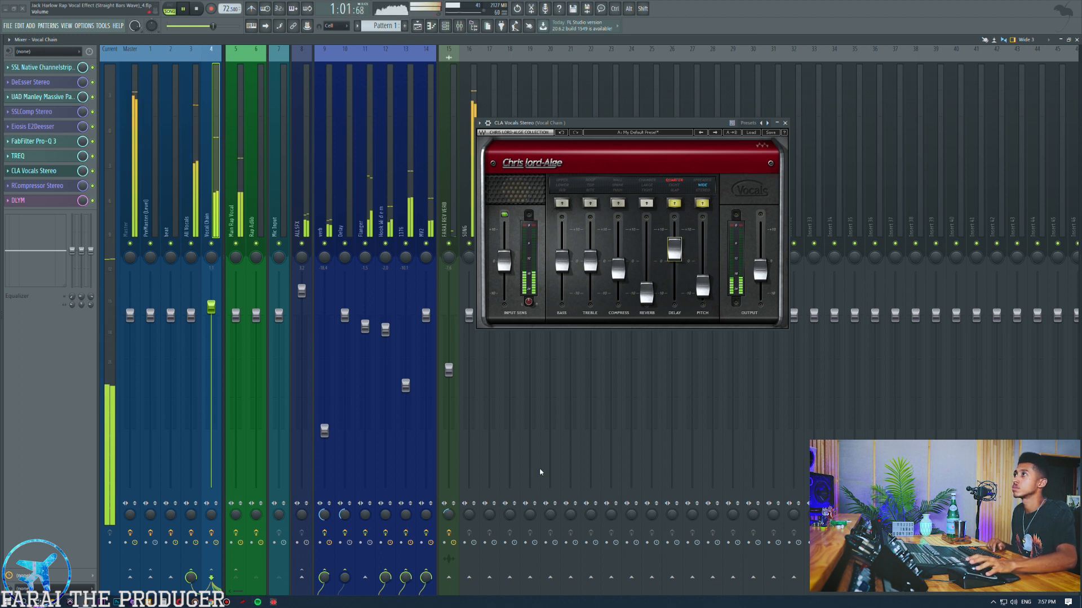
pyautogui.click(560, 133)
pyautogui.press('space')
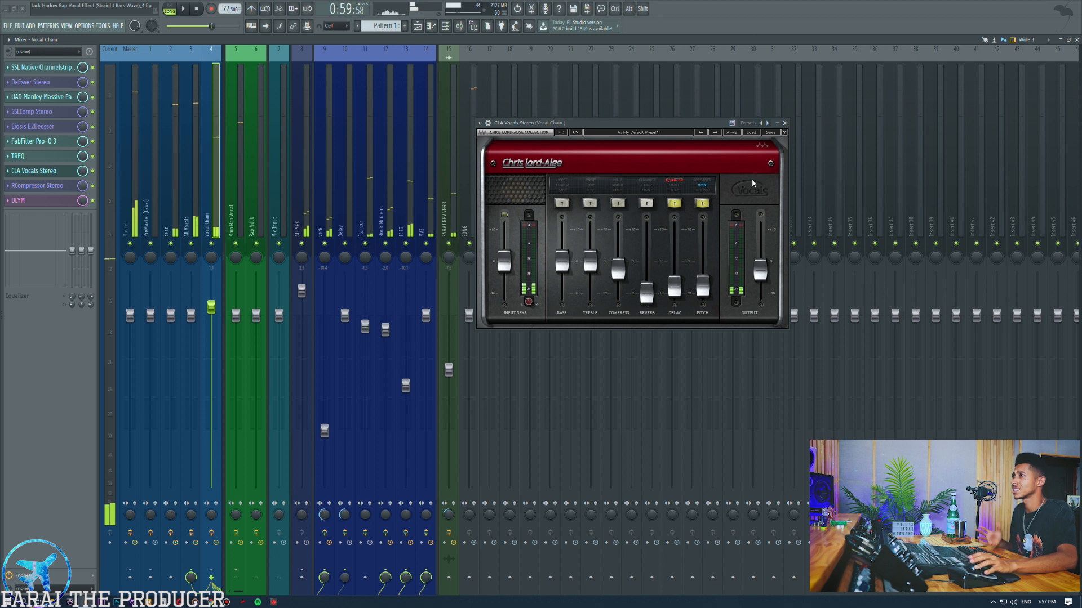
# Audition the CLA Vocals Pitch effect during playback by raising its fader and restoring it, and stop the song
pyautogui.click(702, 295)
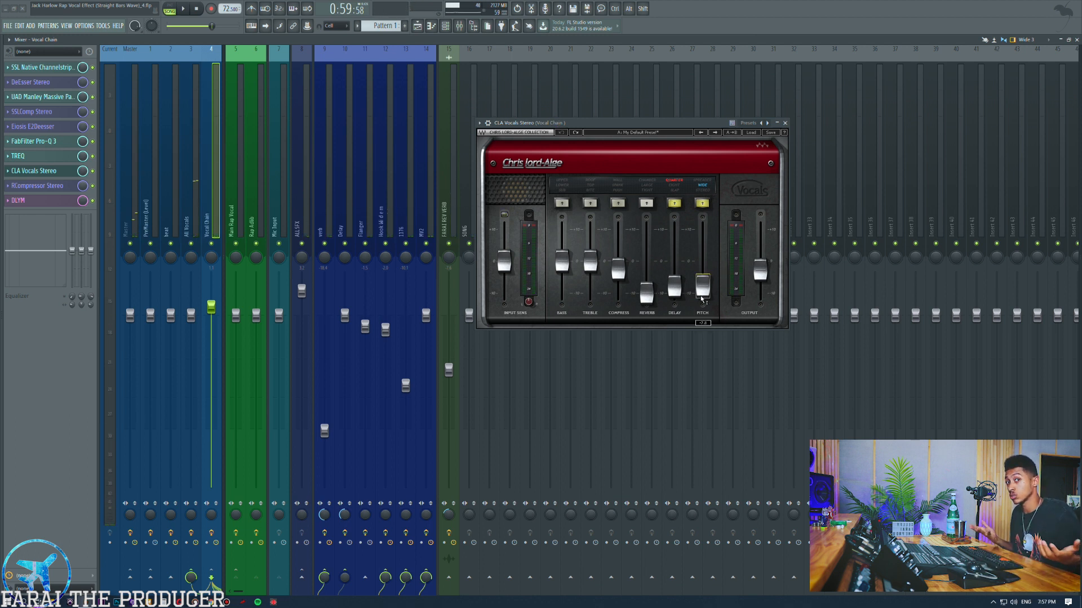
pyautogui.press('space')
pyautogui.moveTo(702, 261); pyautogui.dragTo(701, 288)
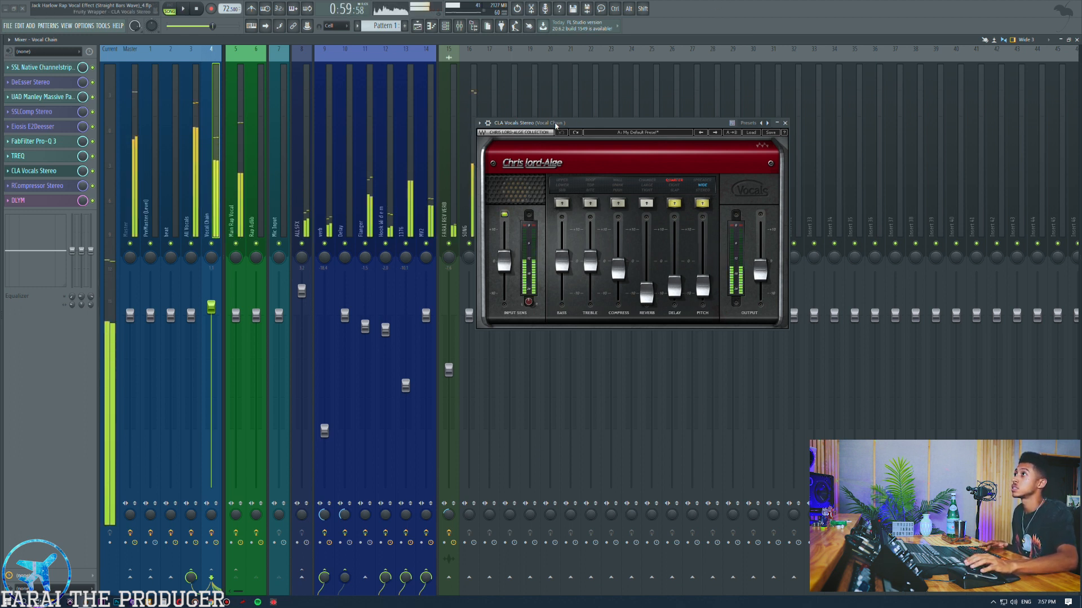
pyautogui.press('space')
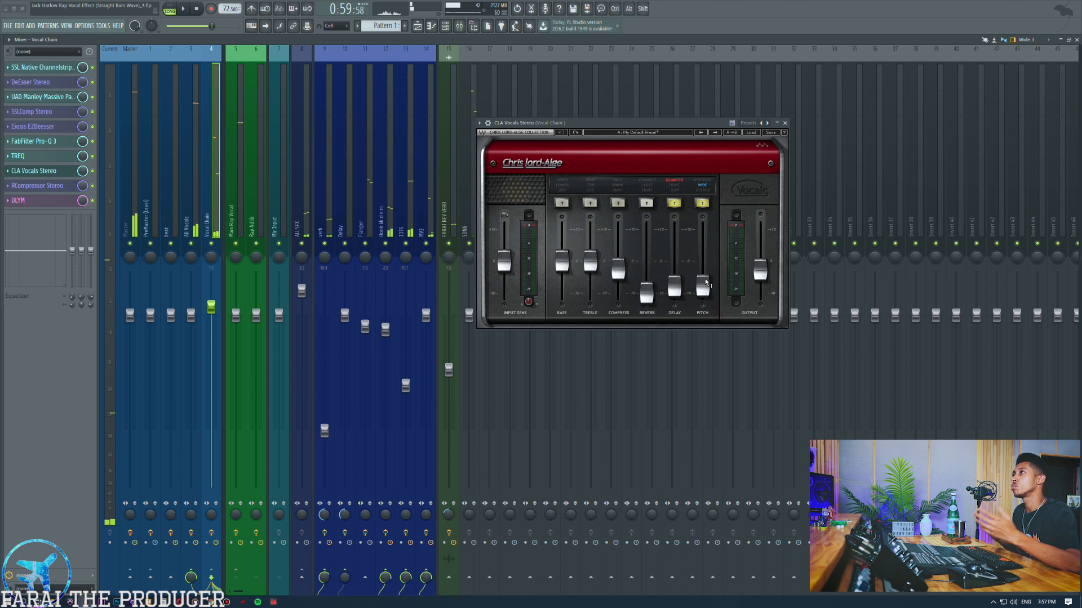
pyautogui.moveTo(706, 283)
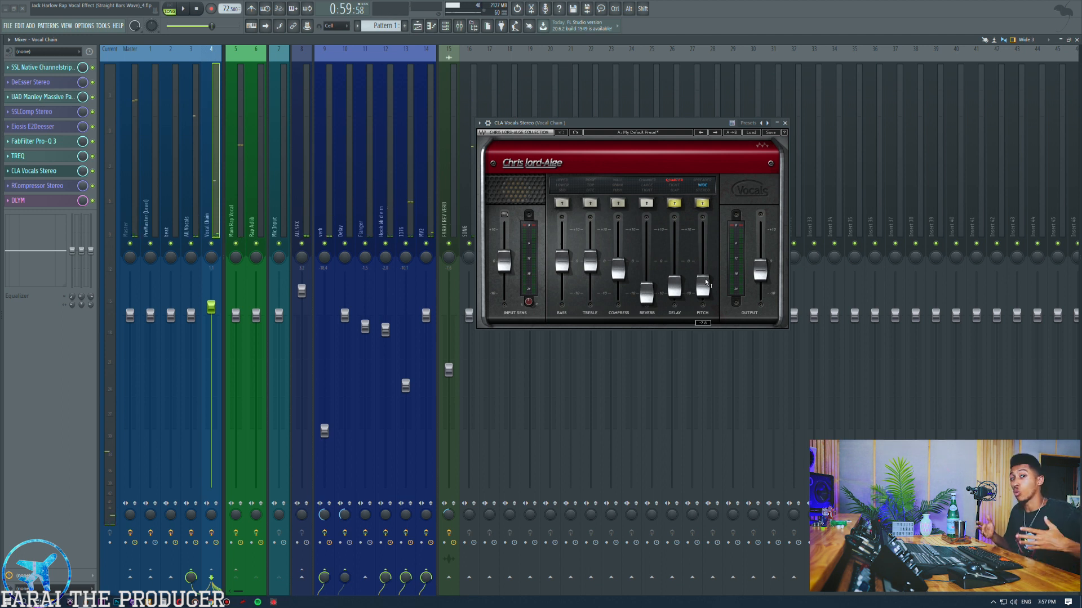
pyautogui.click(674, 286)
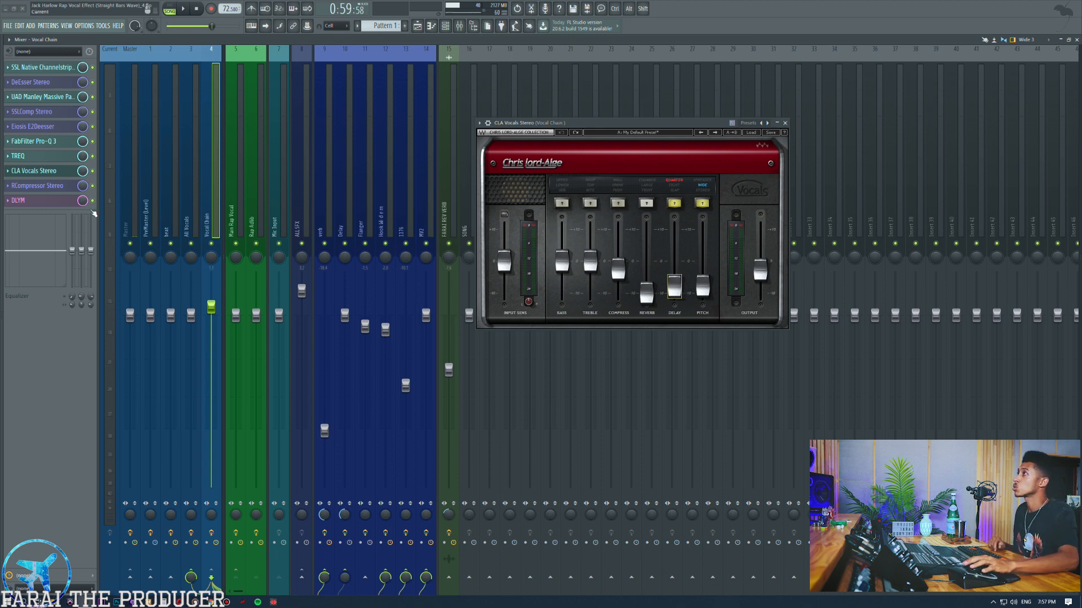
# Close CLA Vocals, open RCompressor Stereo on the Vocal Chain track, and reposition its window for inspection
pyautogui.click(34, 171)
pyautogui.click(37, 185)
pyautogui.moveTo(637, 141); pyautogui.dragTo(637, 114)
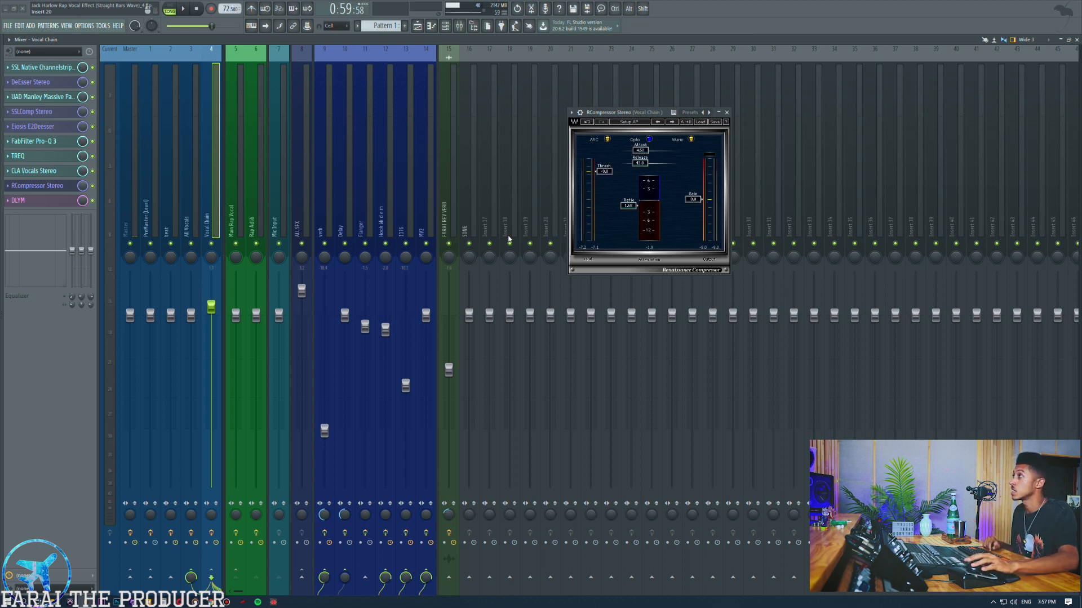
# Play the song, bypass and re-enable RCompressor to compare the vocal with and without it, and stop playback
pyautogui.press('space')
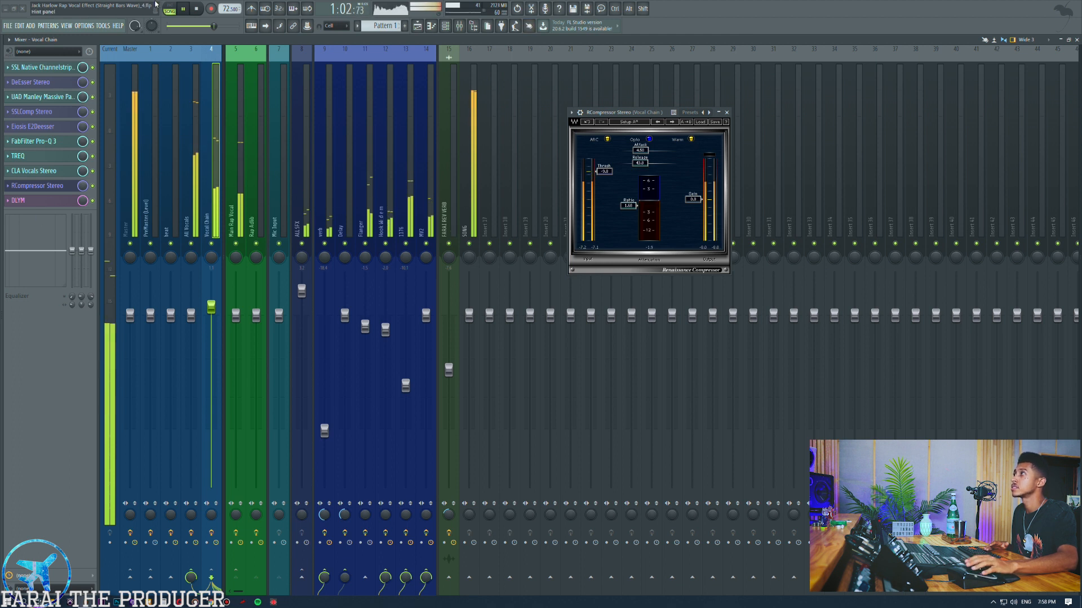
pyautogui.click(92, 186)
pyautogui.click(92, 186)
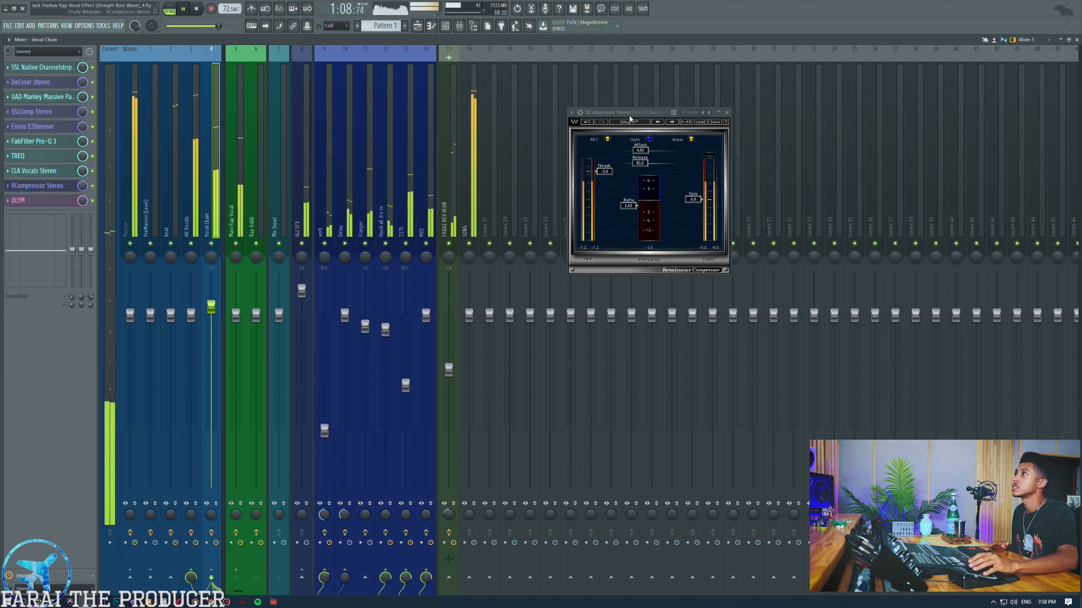
pyautogui.moveTo(630, 117); pyautogui.dragTo(627, 113)
pyautogui.press('space')
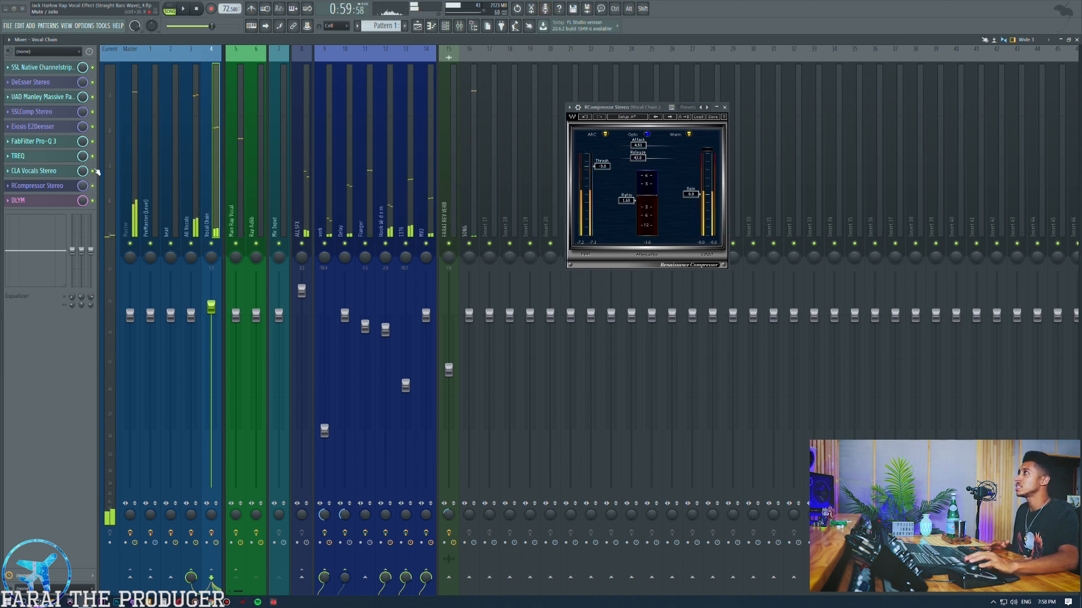
# Switch between the Main Rap Vocal and Vocal Chain mixer tracks to compare their effects, ending on Vocal Chain
pyautogui.click(249, 146)
pyautogui.click(246, 148)
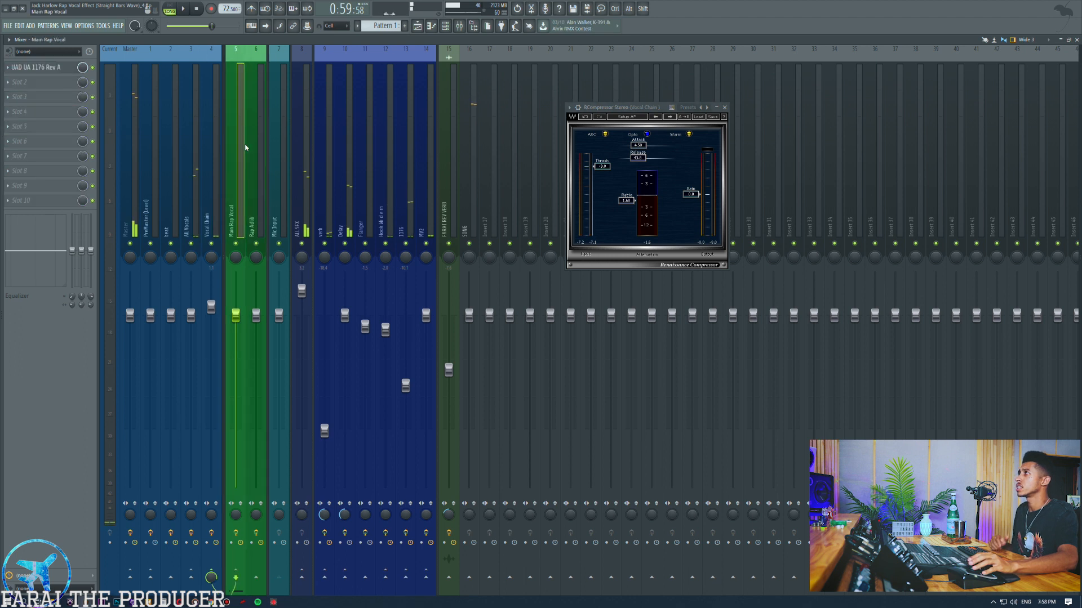
pyautogui.click(211, 138)
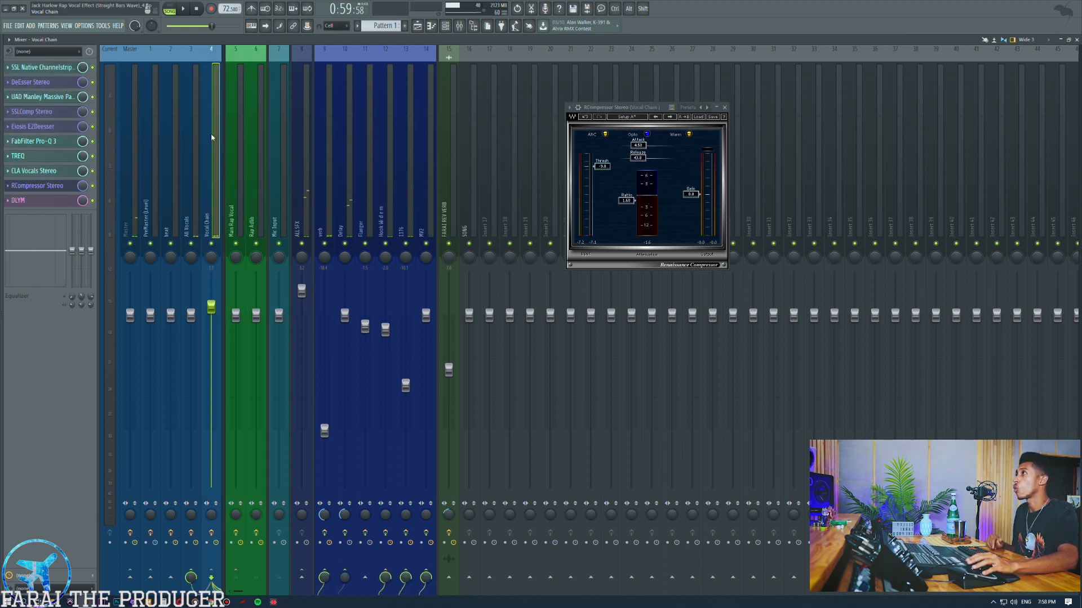
pyautogui.click(234, 143)
pyautogui.click(210, 142)
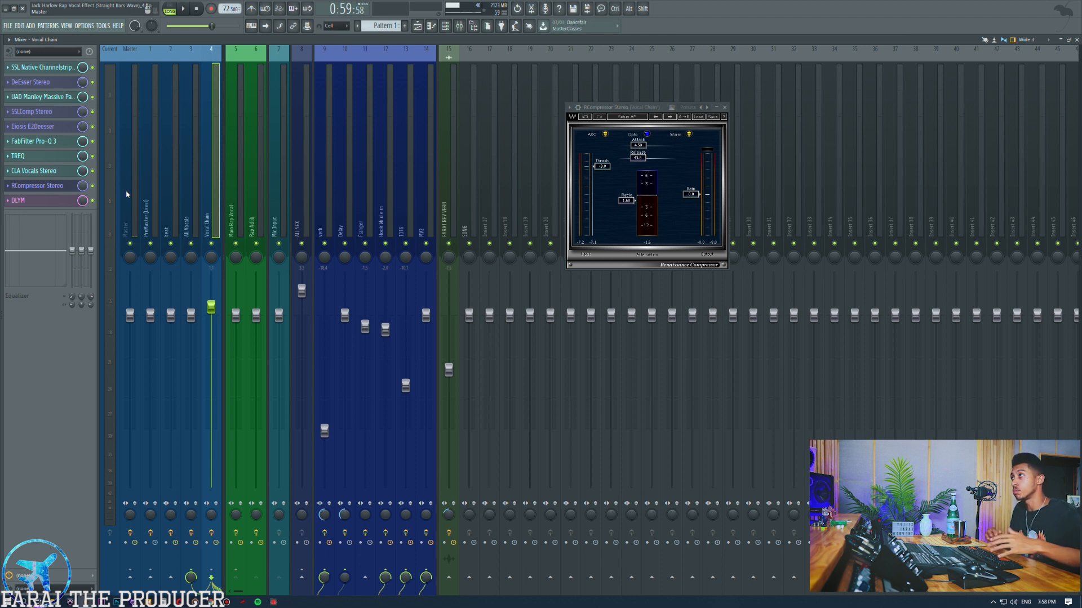
# Open DLYM on the Vocal Chain track, reposition its window to examine the settings, and close it
pyautogui.click(27, 200)
pyautogui.moveTo(589, 323); pyautogui.dragTo(566, 155)
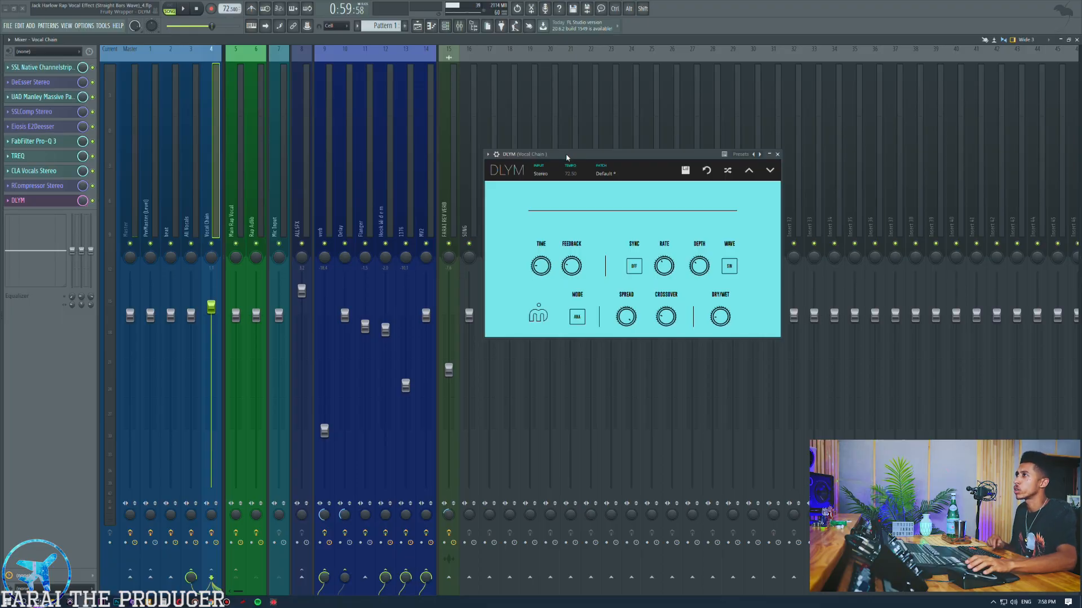
pyautogui.click(48, 204)
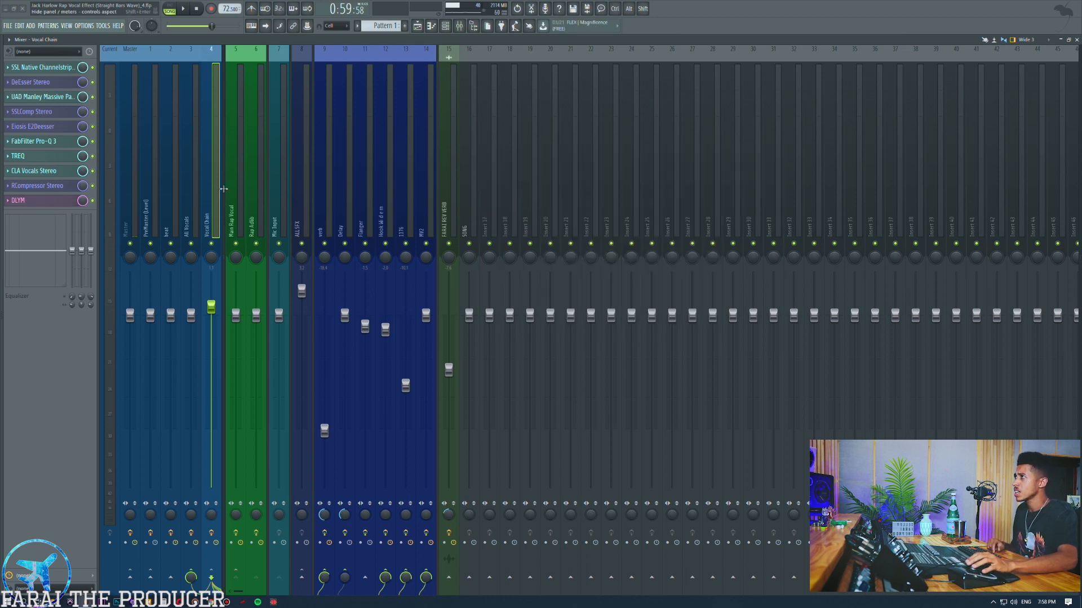
# Select the All Vocals track, open its UAD Pultec-Pro Legacy equaliser, and reposition the window for inspection
pyautogui.click(195, 197)
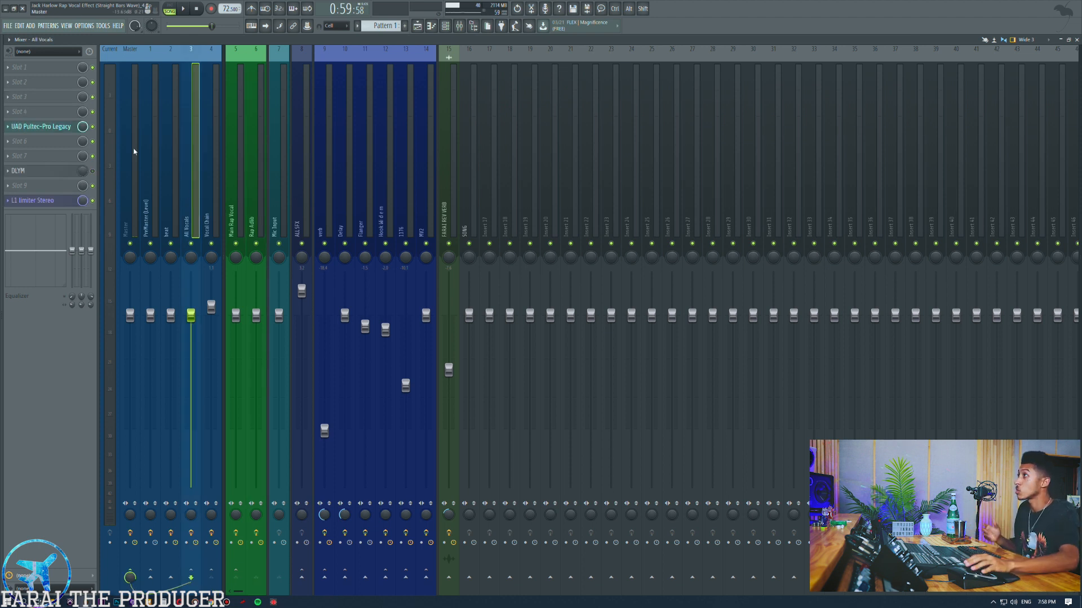
pyautogui.click(33, 130)
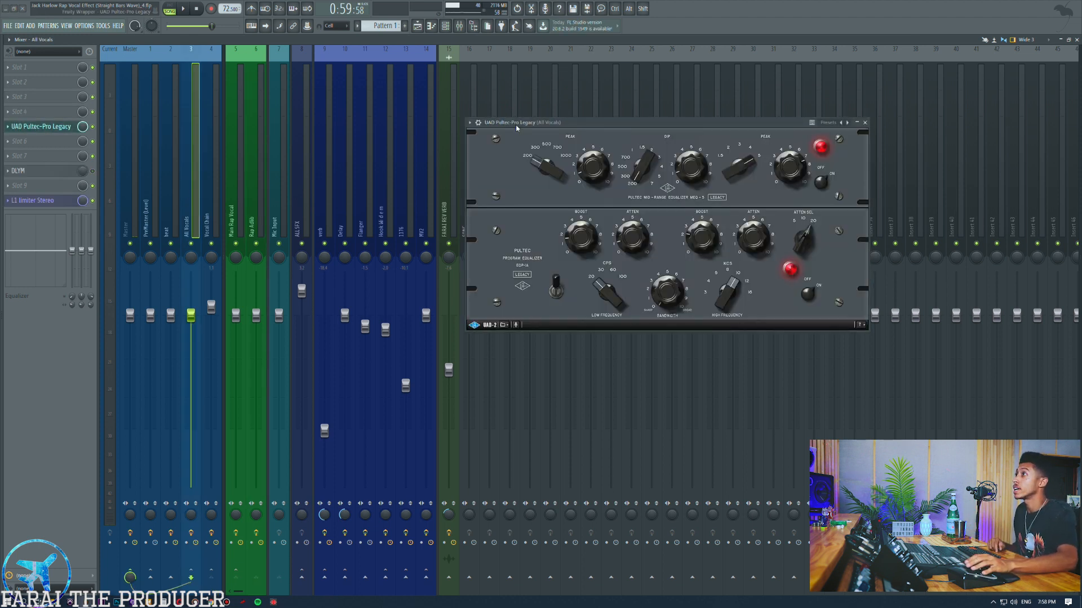
pyautogui.moveTo(516, 128); pyautogui.dragTo(525, 117)
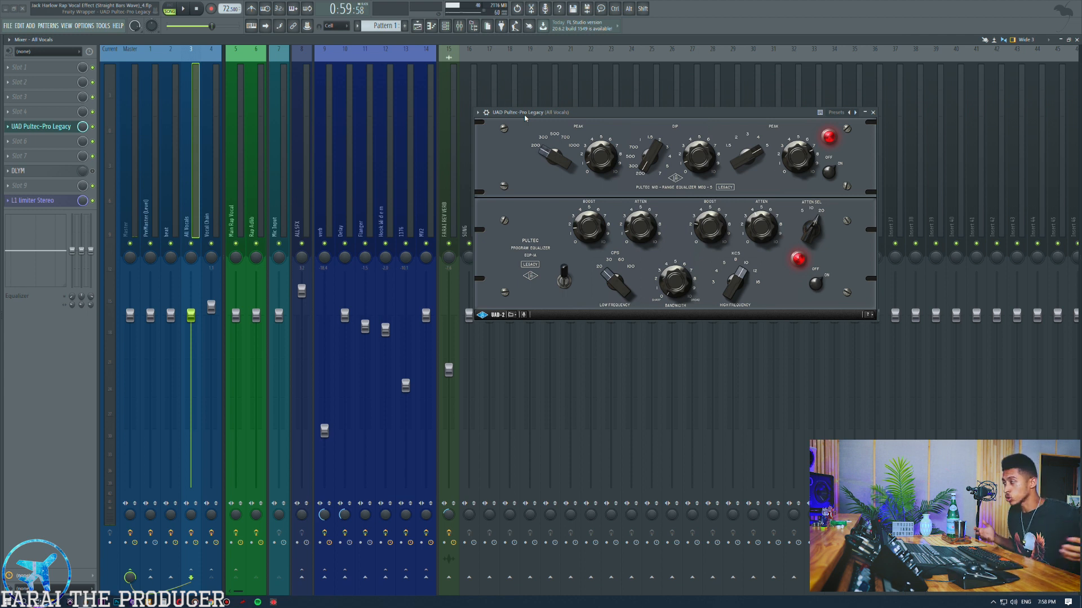
pyautogui.moveTo(525, 118); pyautogui.dragTo(523, 112)
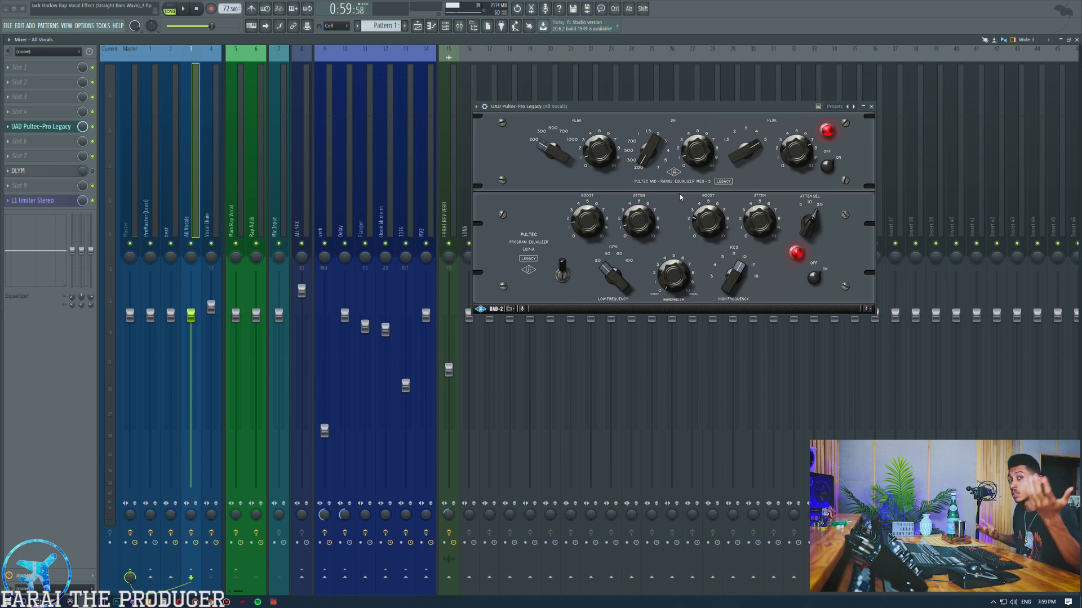
# Open L1 limiter Stereo on the All Vocals track, close the Pultec window, examine the limiter's settings, and close it
pyautogui.click(56, 200)
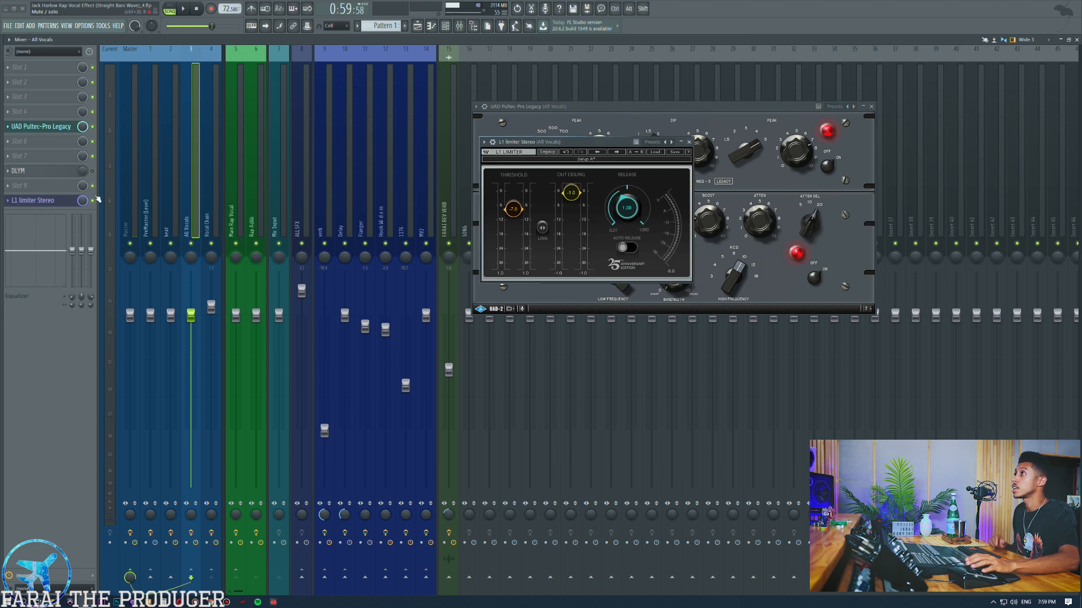
pyautogui.moveTo(586, 142); pyautogui.dragTo(624, 339)
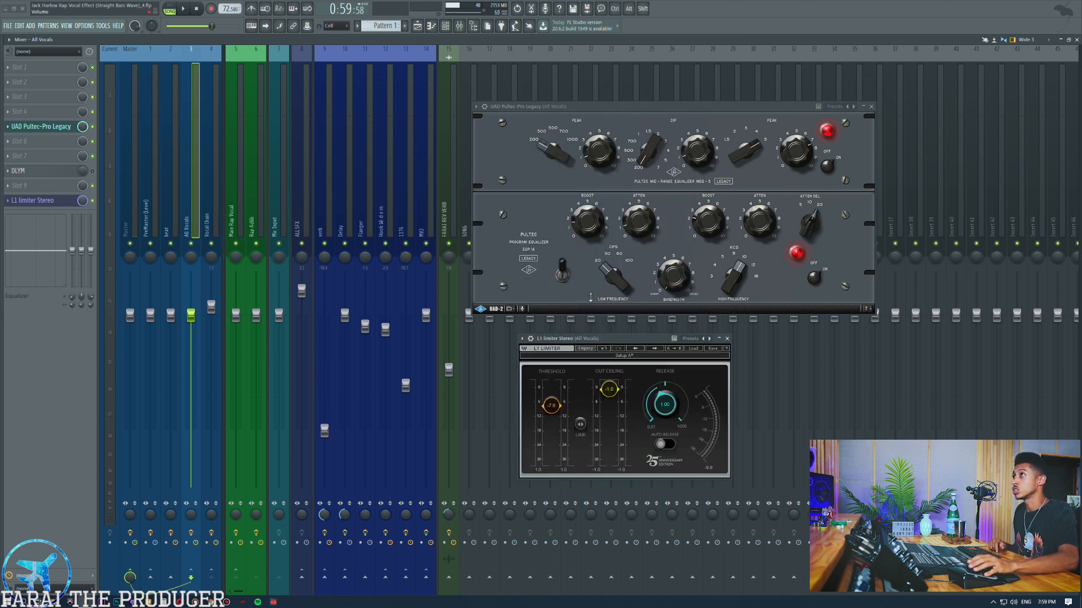
pyautogui.click(871, 106)
pyautogui.moveTo(635, 340); pyautogui.dragTo(676, 266)
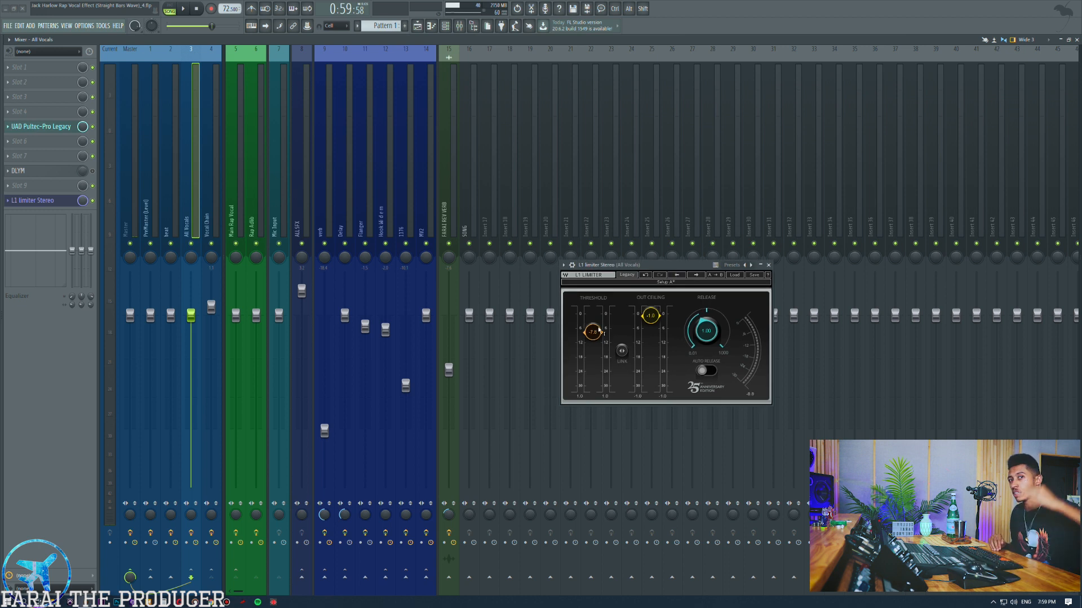
pyautogui.moveTo(603, 267); pyautogui.dragTo(585, 218)
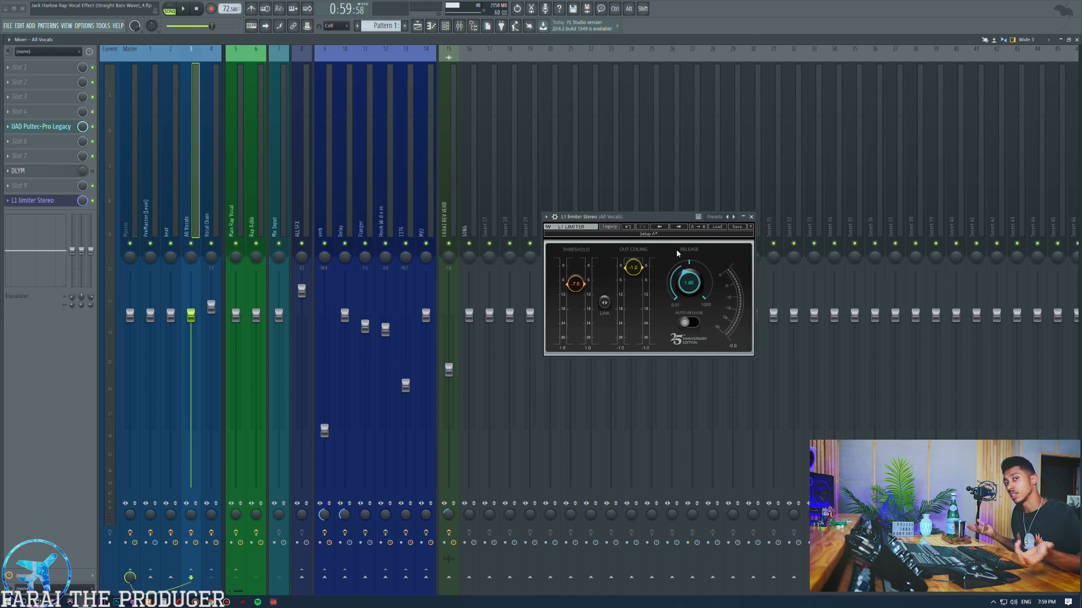
pyautogui.click(43, 200)
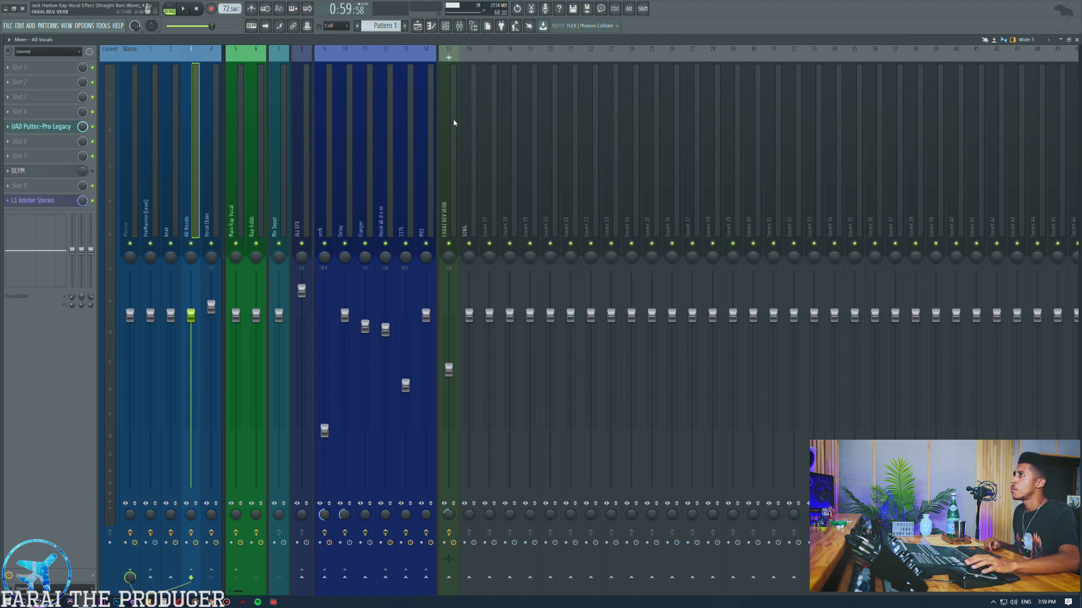
# Select the 1176 mixer track, open its SweetVox and UAD UA 1176LN Legacy effects, and arrange both windows for inspection
pyautogui.click(213, 167)
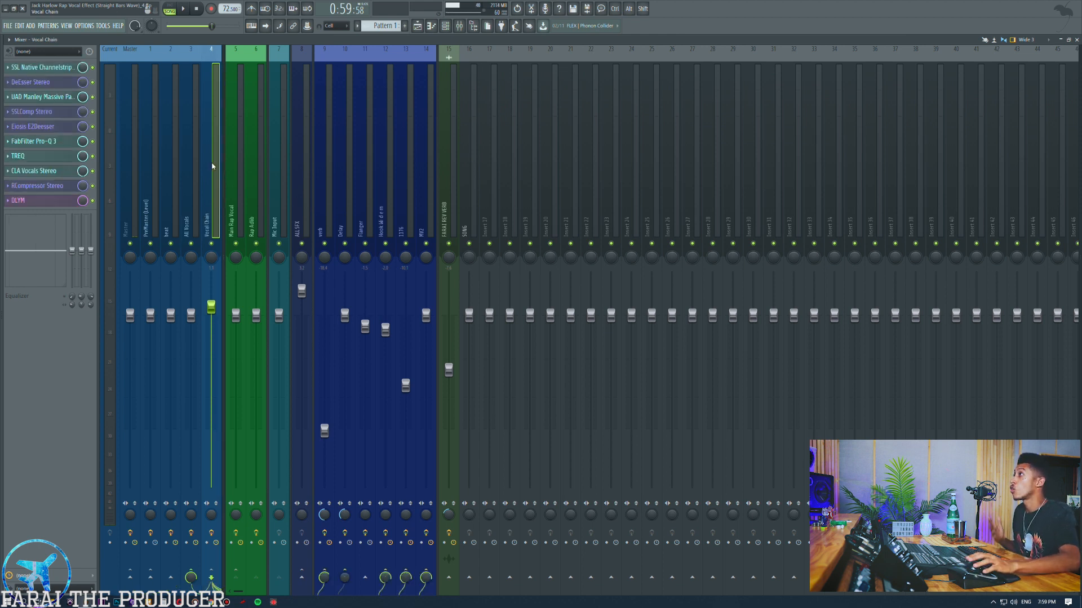
pyautogui.click(414, 197)
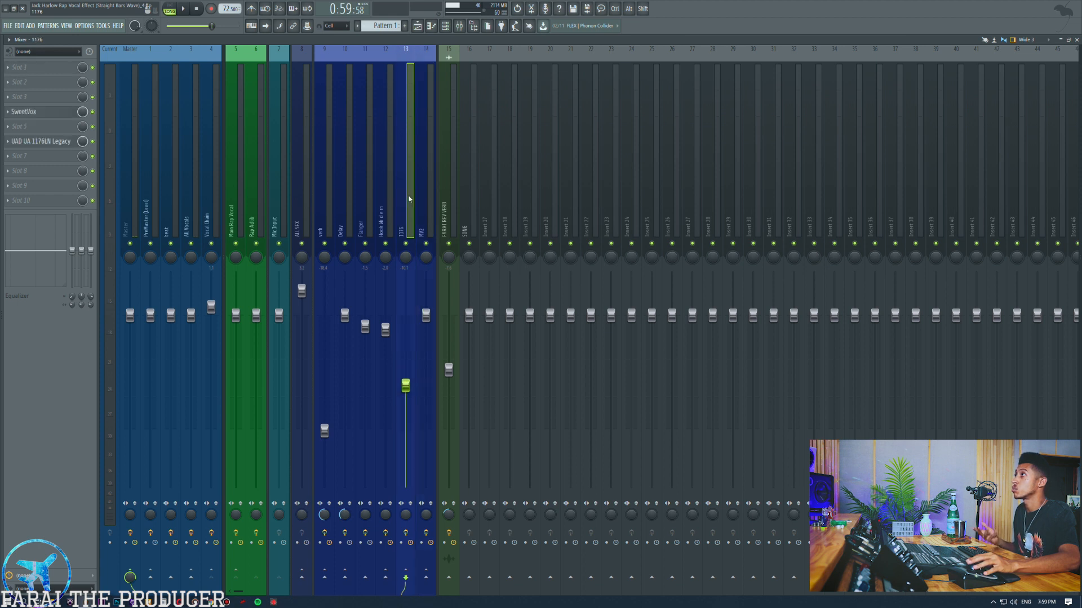
pyautogui.click(40, 112)
pyautogui.click(39, 141)
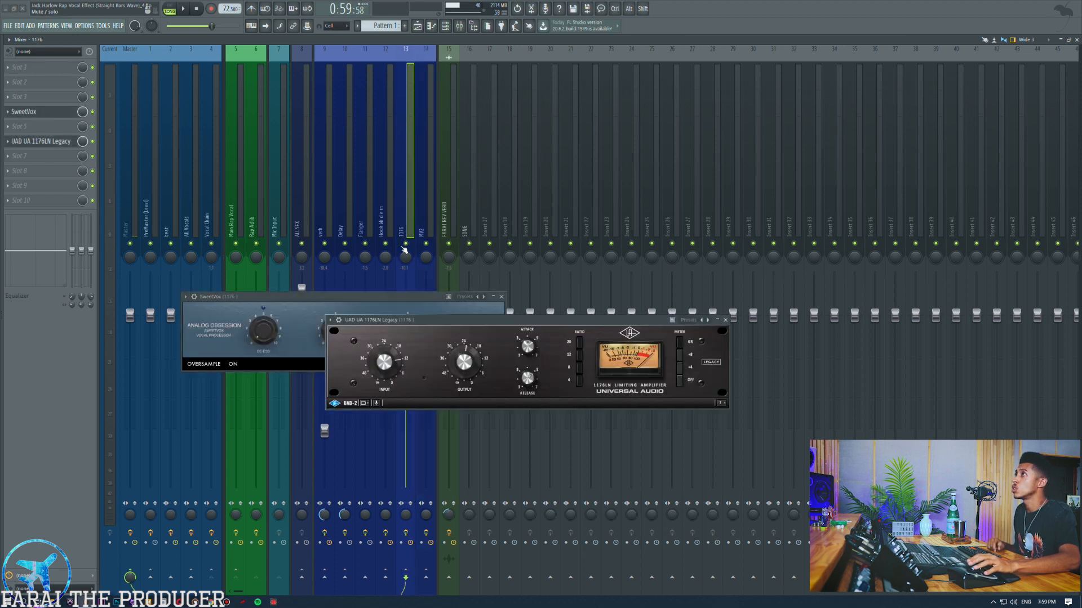
pyautogui.moveTo(422, 319); pyautogui.dragTo(670, 113)
pyautogui.moveTo(337, 299); pyautogui.dragTo(770, 205)
pyautogui.moveTo(737, 105)
pyautogui.mouseDown()
pyautogui.moveTo(756, 105)
pyautogui.moveTo(744, 105)
pyautogui.mouseUp()
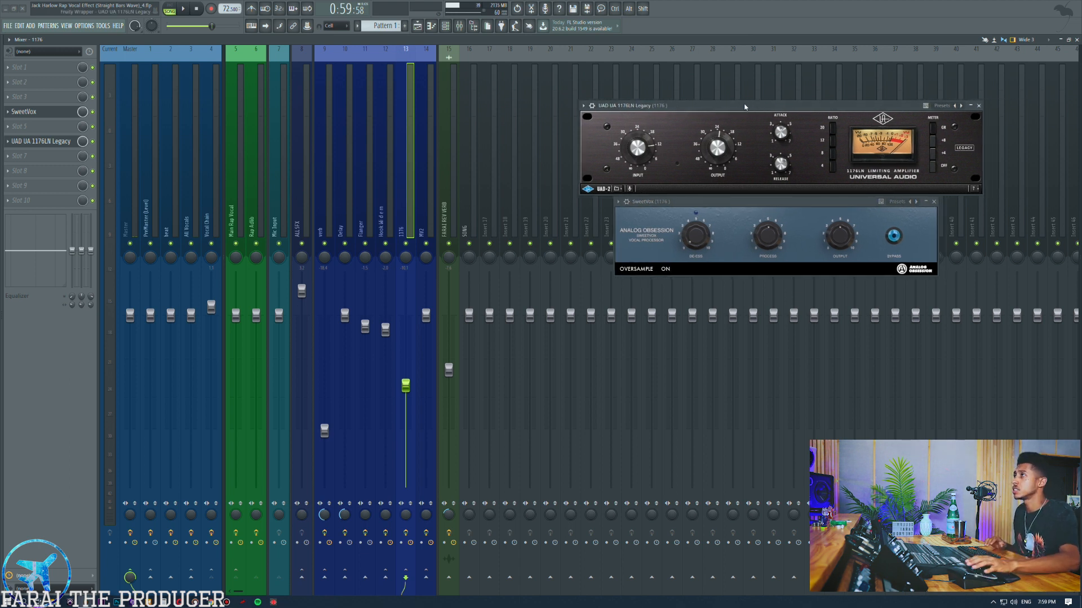
# Select the Vocal Chain mixer track to examine its effects and routing, and return to the 1176 track
pyautogui.moveTo(392, 138); pyautogui.dragTo(401, 137)
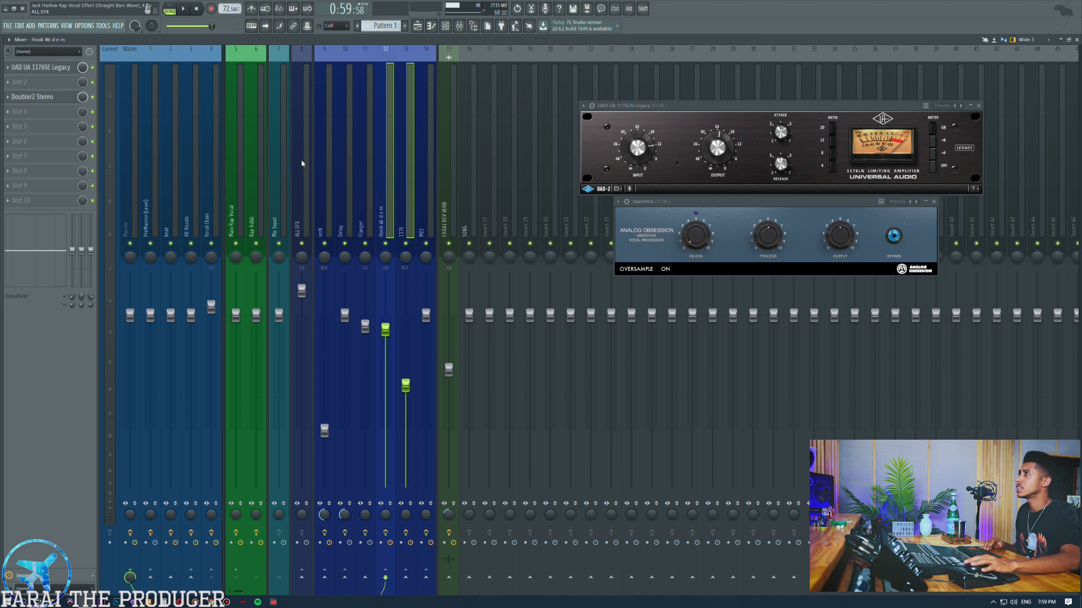
pyautogui.click(212, 166)
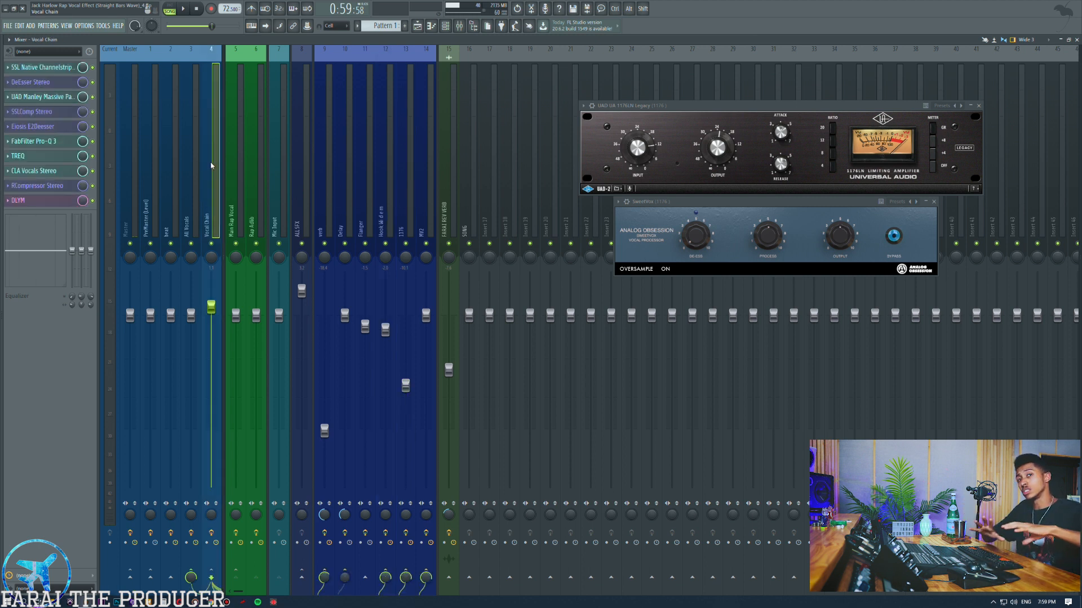
pyautogui.click(401, 160)
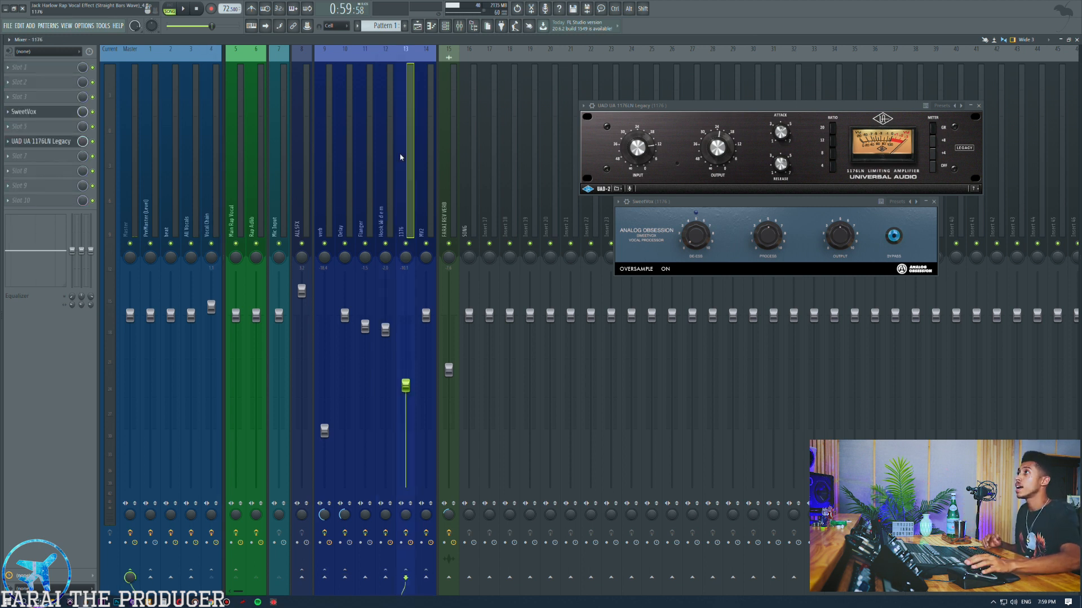
# Select the MV2 mixer track, open its MV2 Stereo effect, and place the window below SweetVox for inspection
pyautogui.click(431, 162)
pyautogui.click(57, 68)
pyautogui.moveTo(283, 211); pyautogui.dragTo(775, 287)
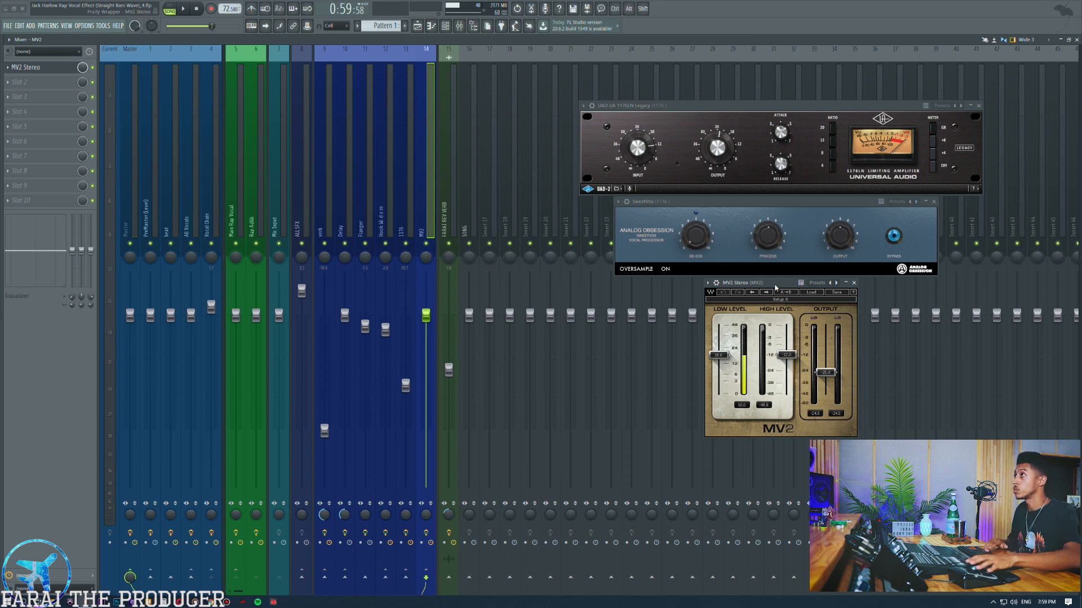
# Play the song and repeatedly mute and unmute the 1176 and MV2 tracks to compare the vocal with and without parallel compression
pyautogui.press('space')
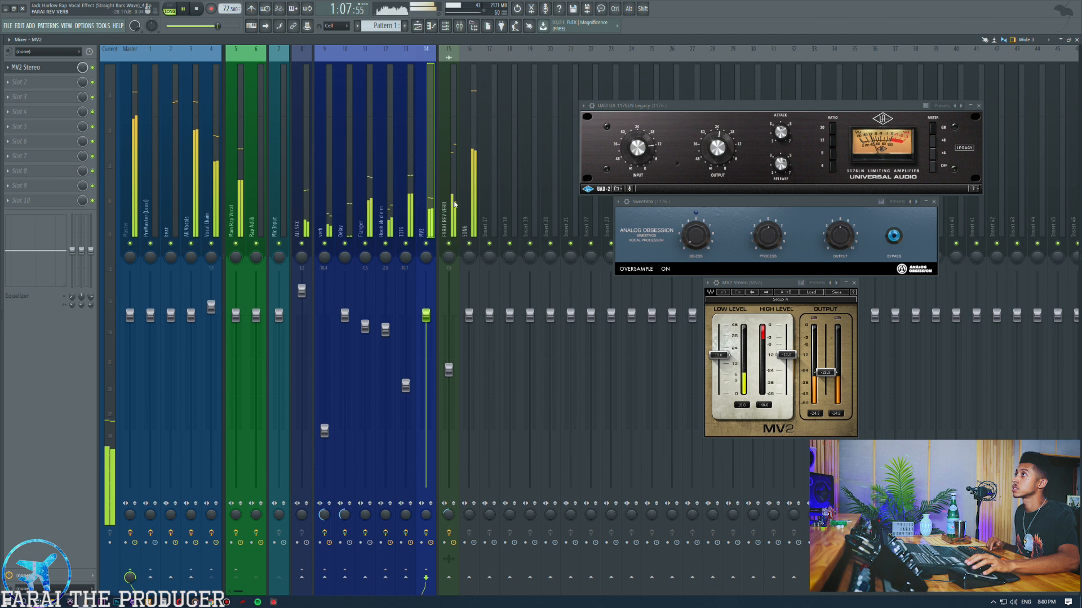
pyautogui.click(406, 244)
pyautogui.click(426, 244)
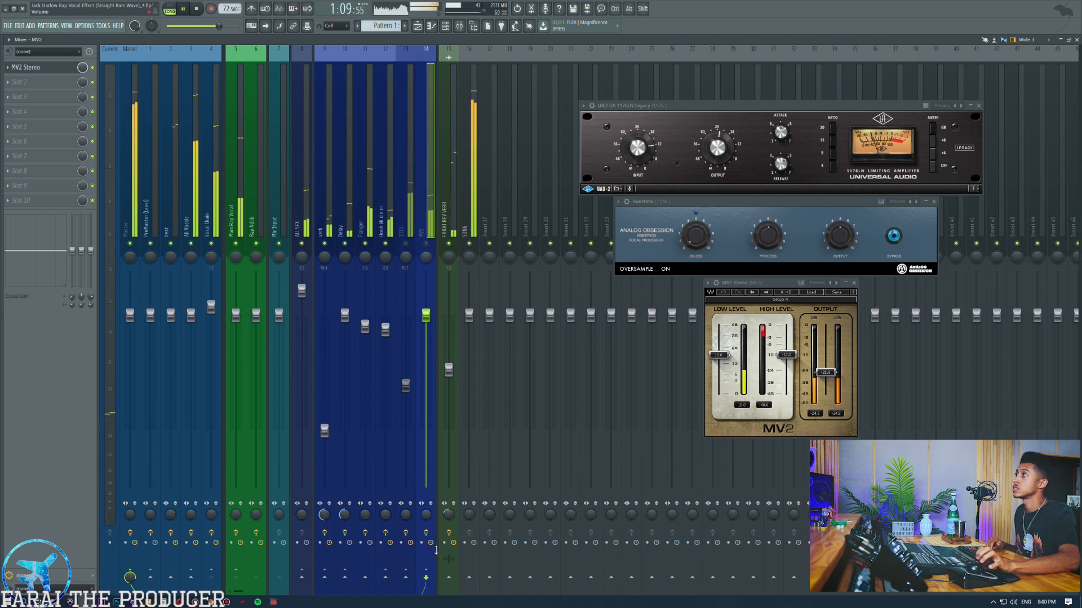
pyautogui.click(426, 244)
pyautogui.click(406, 244)
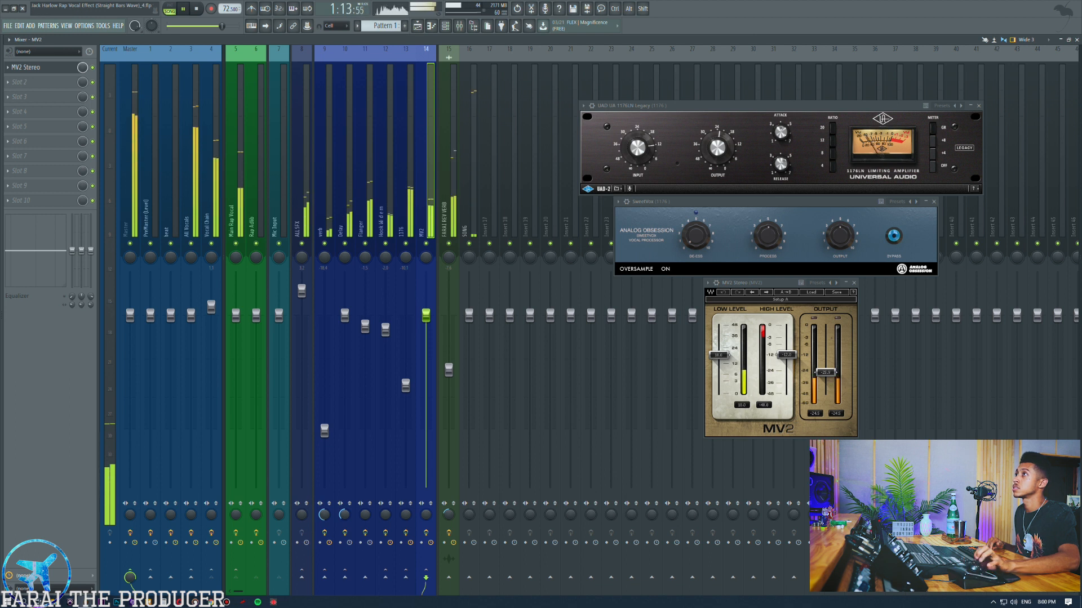
pyautogui.click(407, 244)
pyautogui.click(426, 244)
pyautogui.click(405, 244)
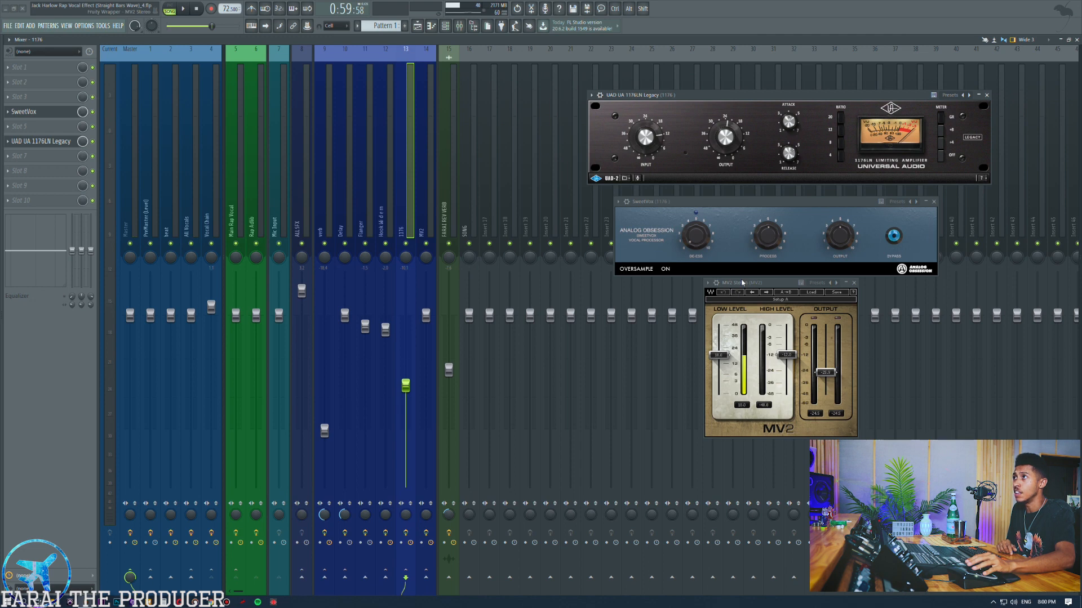
pyautogui.moveTo(742, 285); pyautogui.dragTo(747, 284)
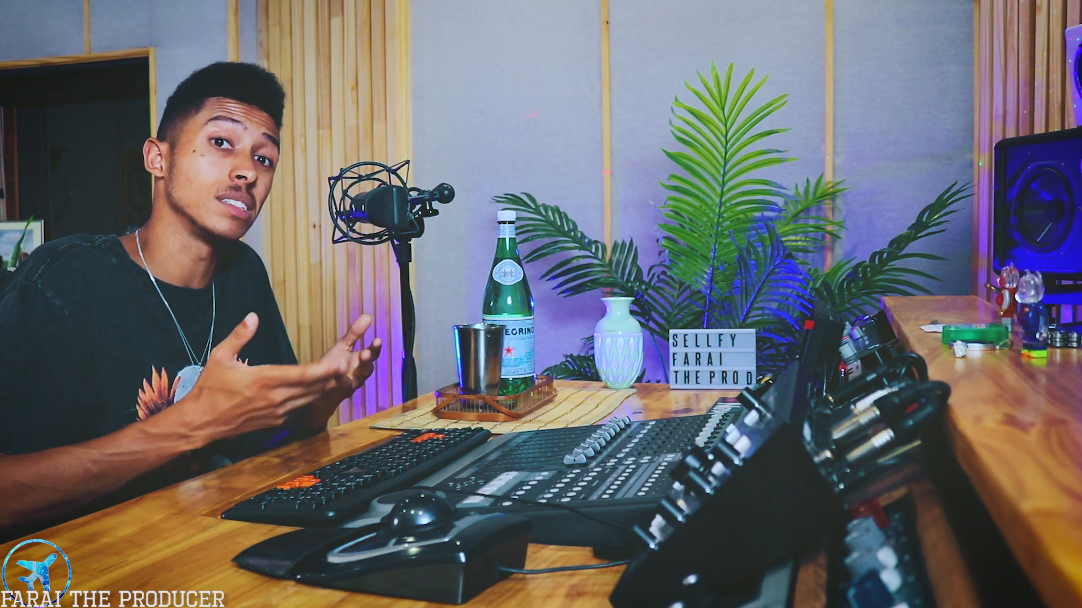